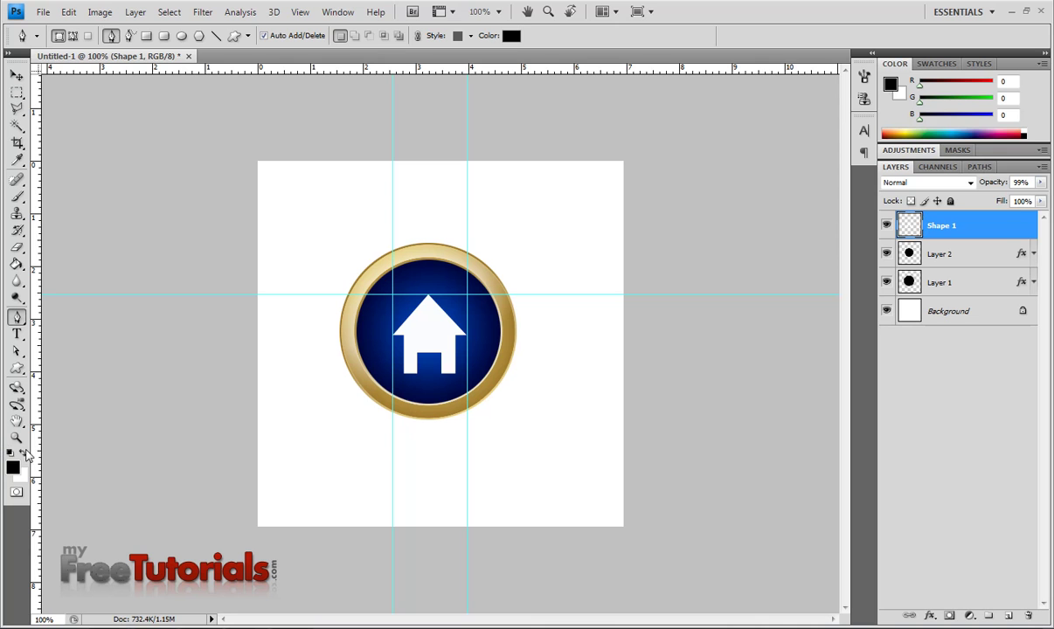
Zoom in twice and add two vertical guides along the house's left and right walls
{"action": "key", "text": "ctrl+plus"}
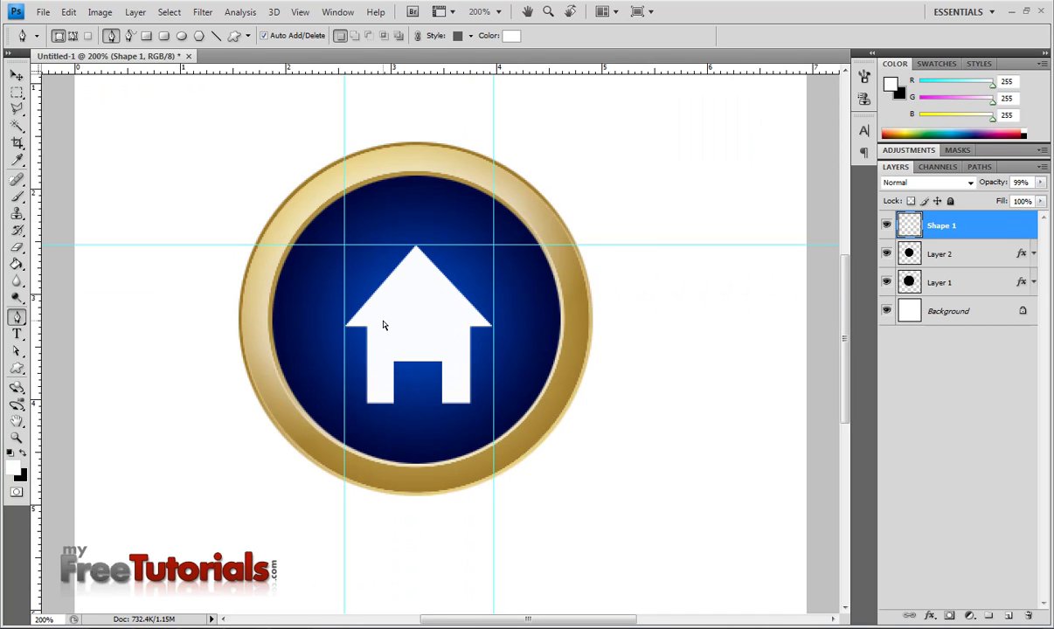
{"action": "key", "text": "ctrl+plus"}
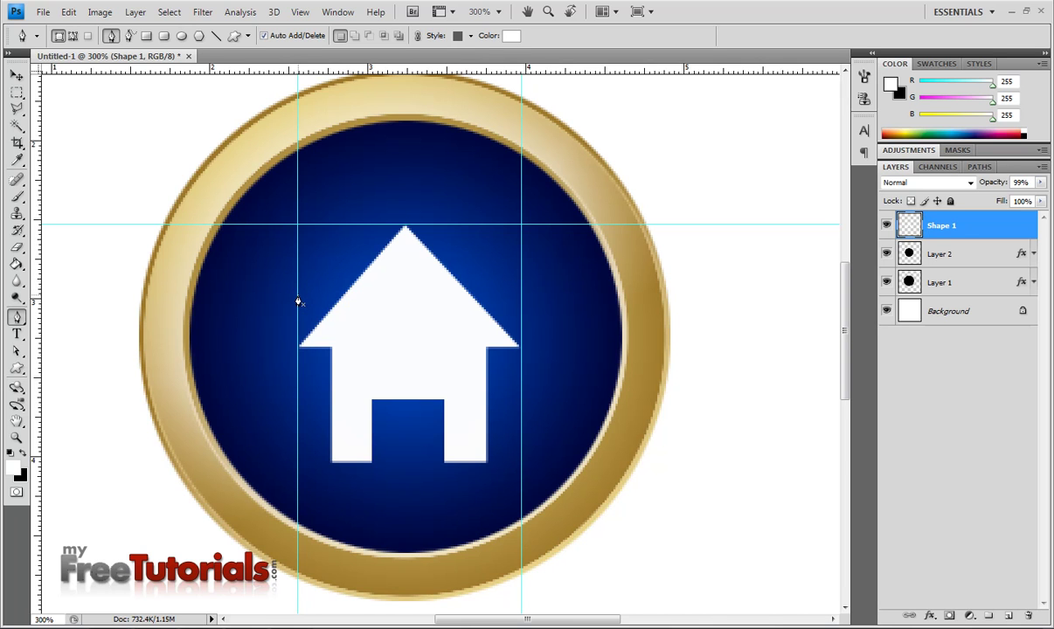
{"action": "left_click_drag", "start_coordinate": [38, 300], "coordinate": [331, 308]}
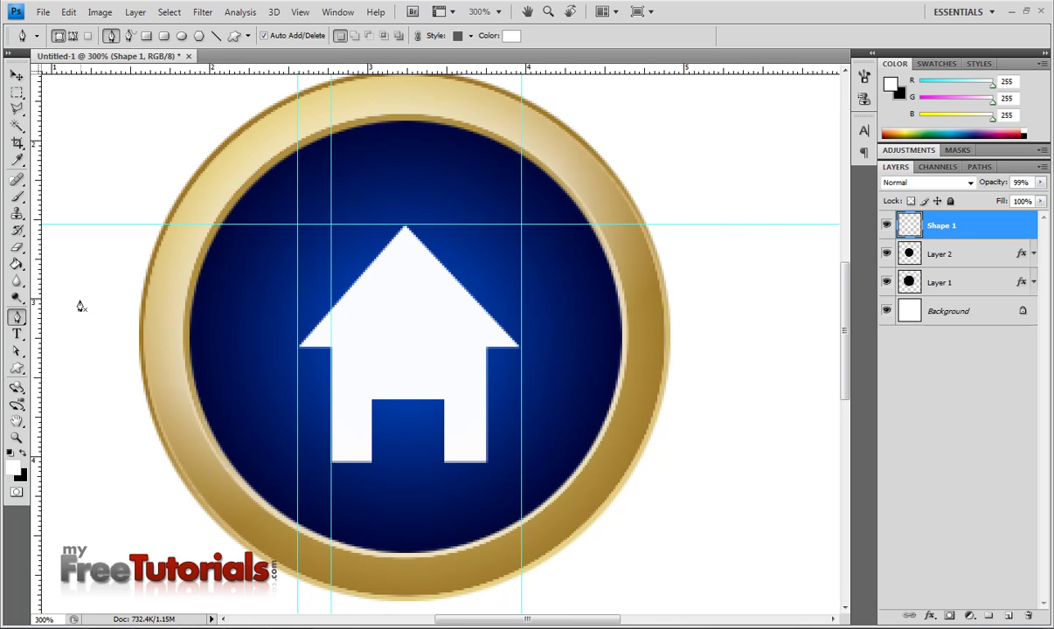
{"action": "left_click_drag", "start_coordinate": [38, 299], "coordinate": [486, 299]}
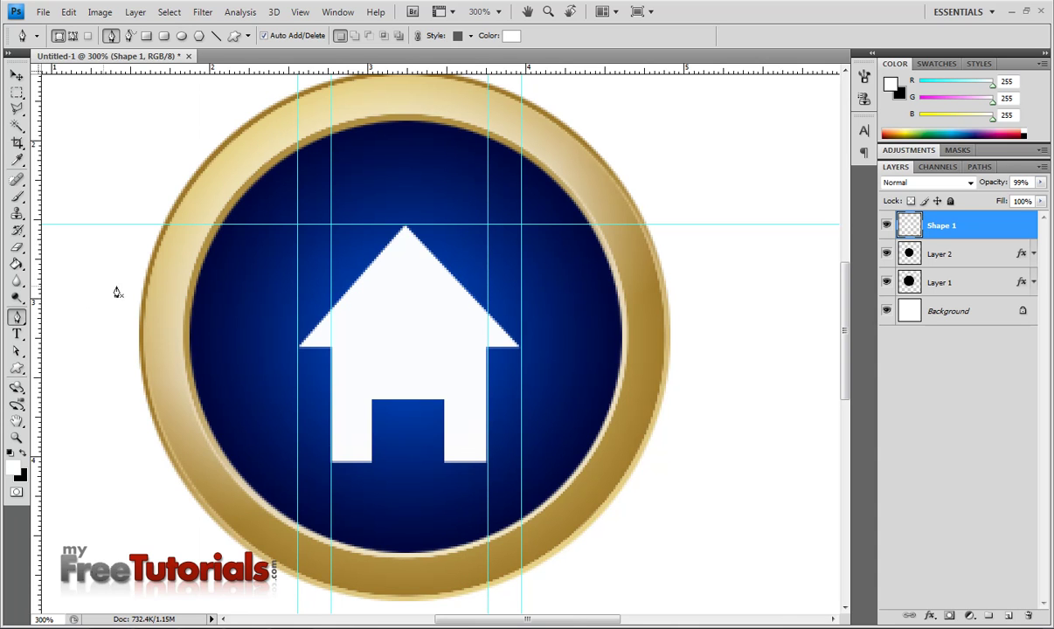
Add a vertical guide through the roof peak and outline a triangular roof shape above the house
{"action": "left_click", "coordinate": [297, 304]}
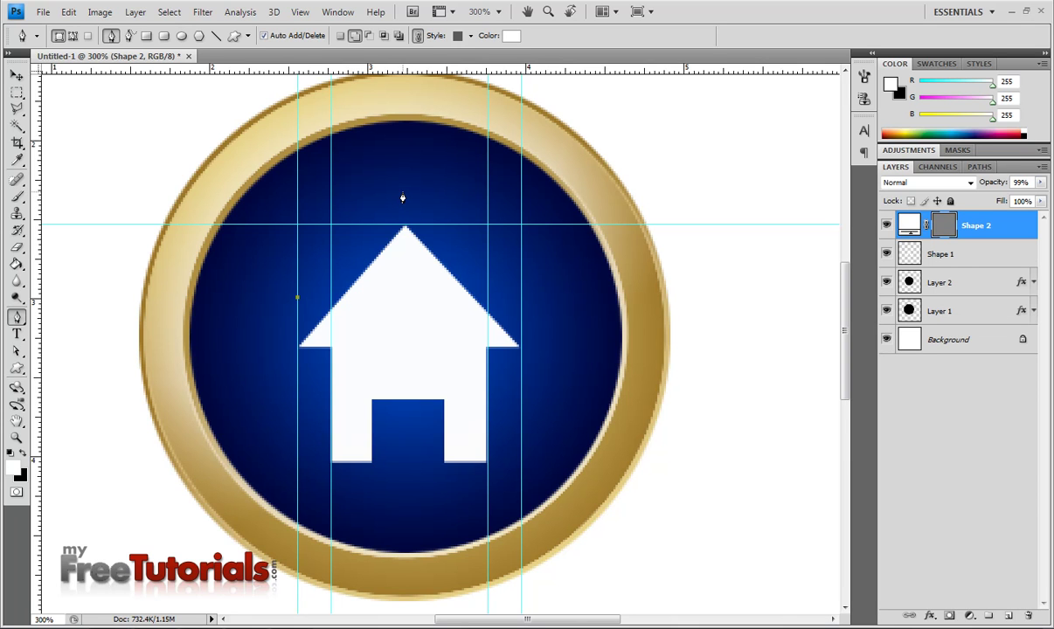
{"action": "left_click_drag", "start_coordinate": [7, 193], "coordinate": [403, 229]}
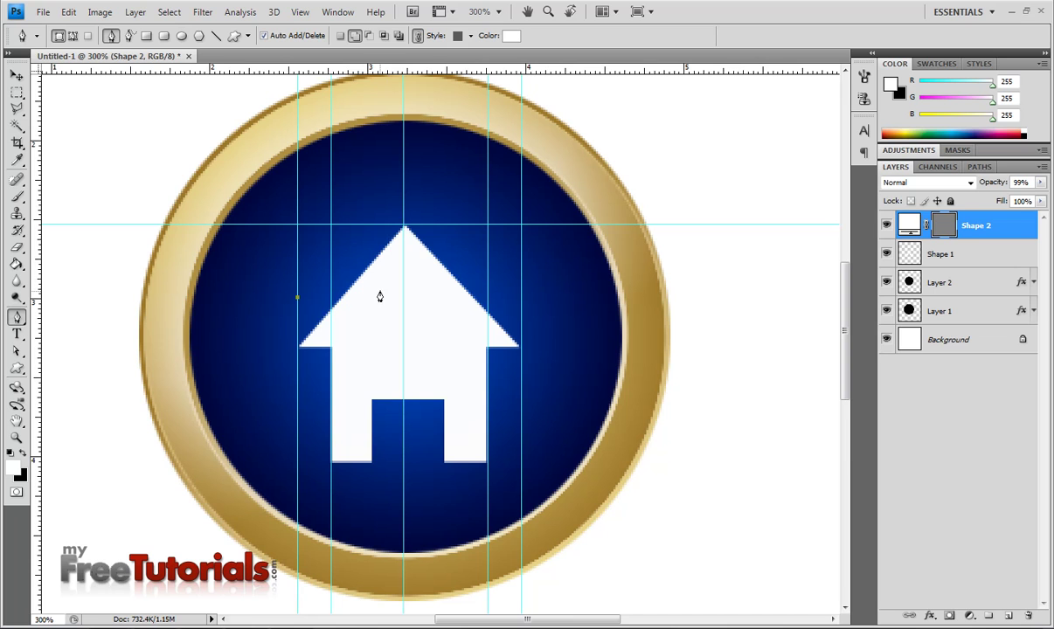
{"action": "left_click", "coordinate": [404, 186]}
{"action": "left_click", "coordinate": [521, 300]}
{"action": "left_click", "coordinate": [520, 301]}
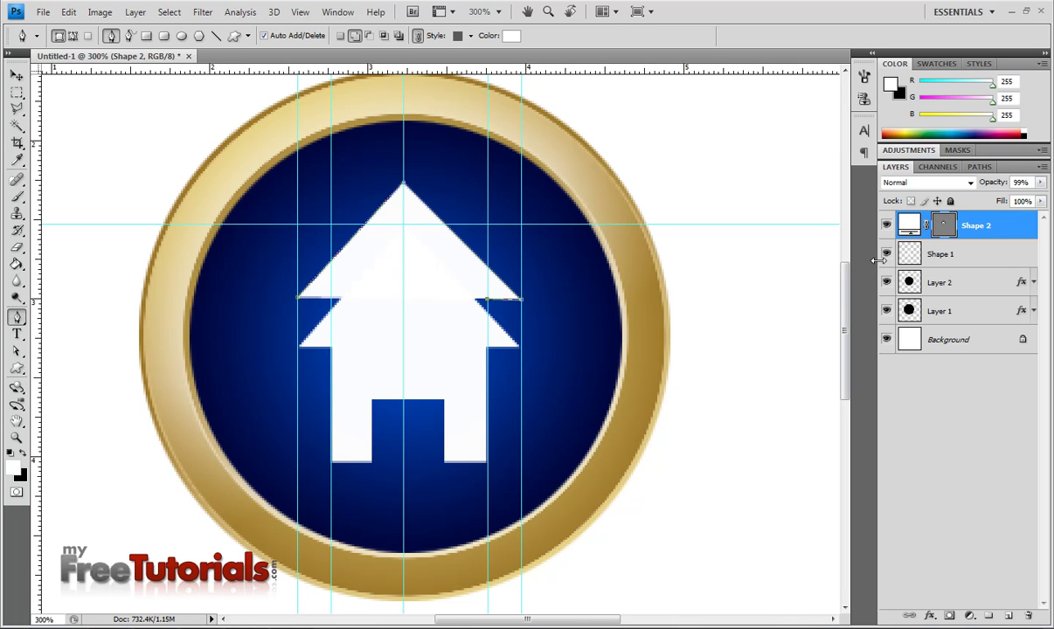
{"action": "left_click_drag", "start_coordinate": [993, 182], "coordinate": [870, 180]}
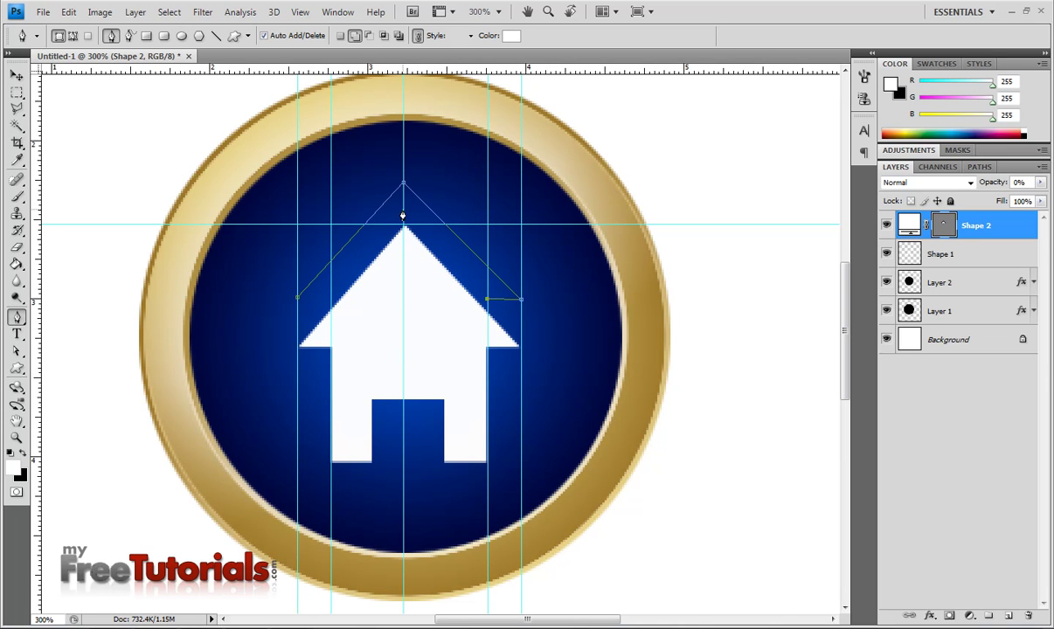
Reshape the path into a white chevron roof and set Shape 2's opacity to 100%
{"action": "left_click", "coordinate": [403, 219]}
{"action": "left_click", "coordinate": [331, 298]}
{"action": "left_click", "coordinate": [298, 299]}
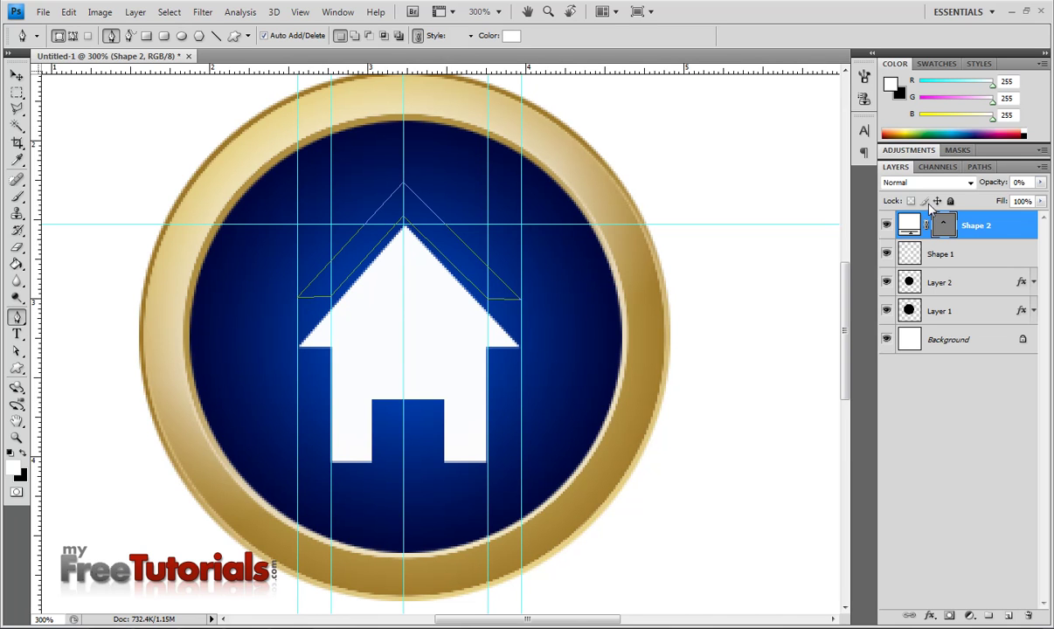
{"action": "left_click_drag", "start_coordinate": [991, 183], "coordinate": [1051, 197]}
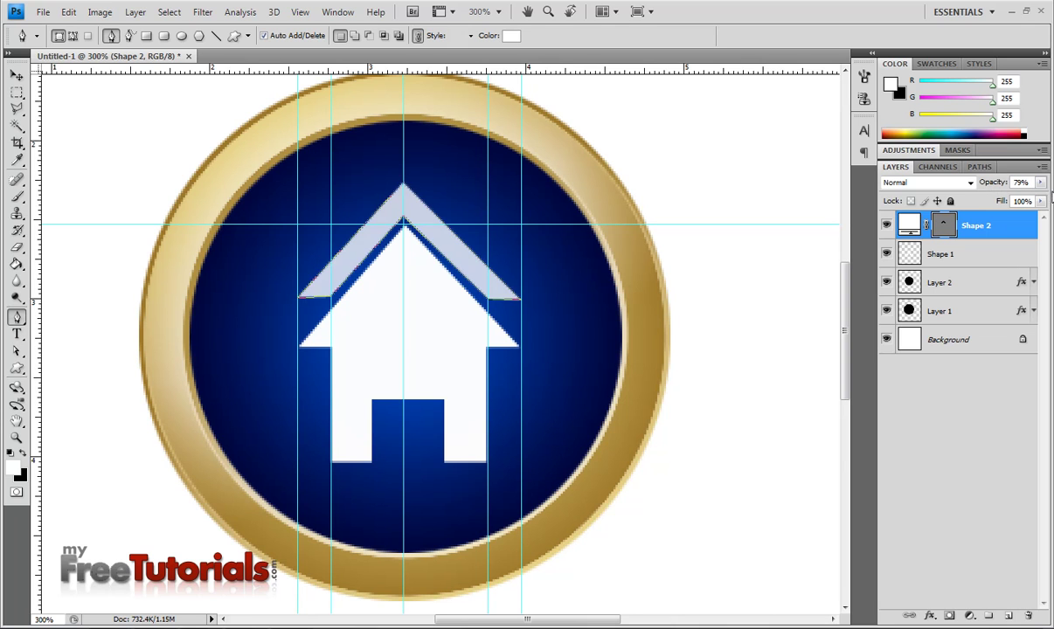
{"action": "left_click_drag", "start_coordinate": [988, 184], "coordinate": [1013, 183]}
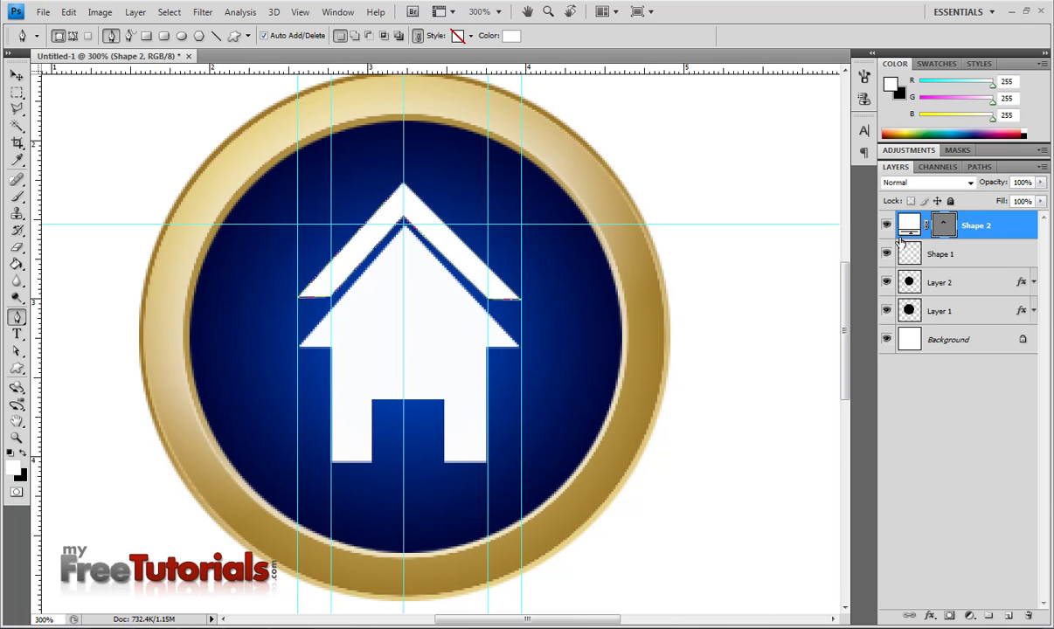
Drag all five vertical guides and the horizontal guide back onto the rulers
{"action": "key", "text": "v"}
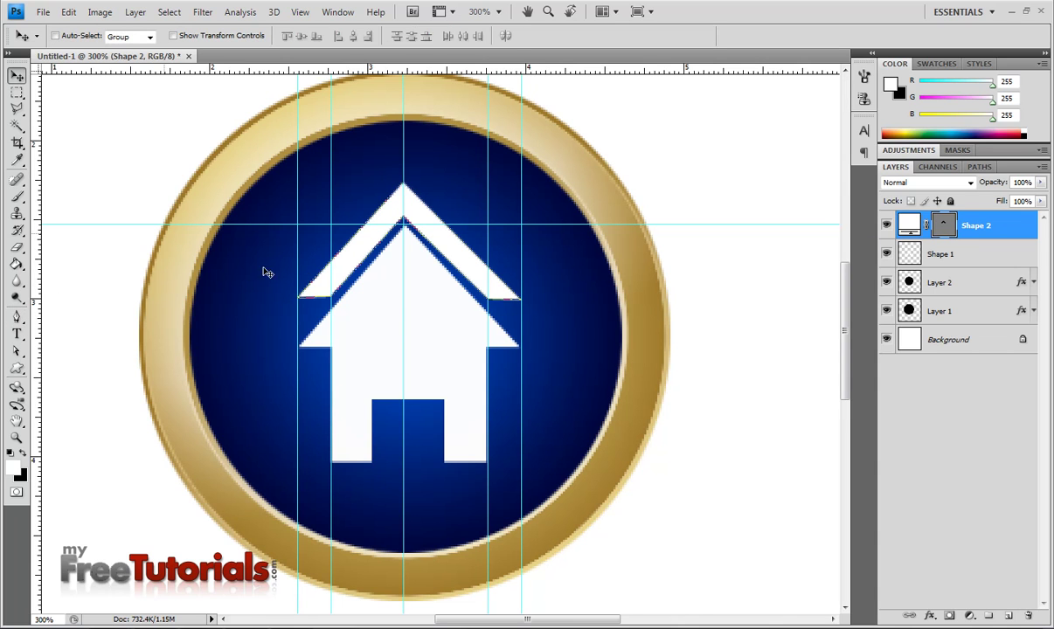
{"action": "left_click_drag", "start_coordinate": [297, 244], "coordinate": [13, 232]}
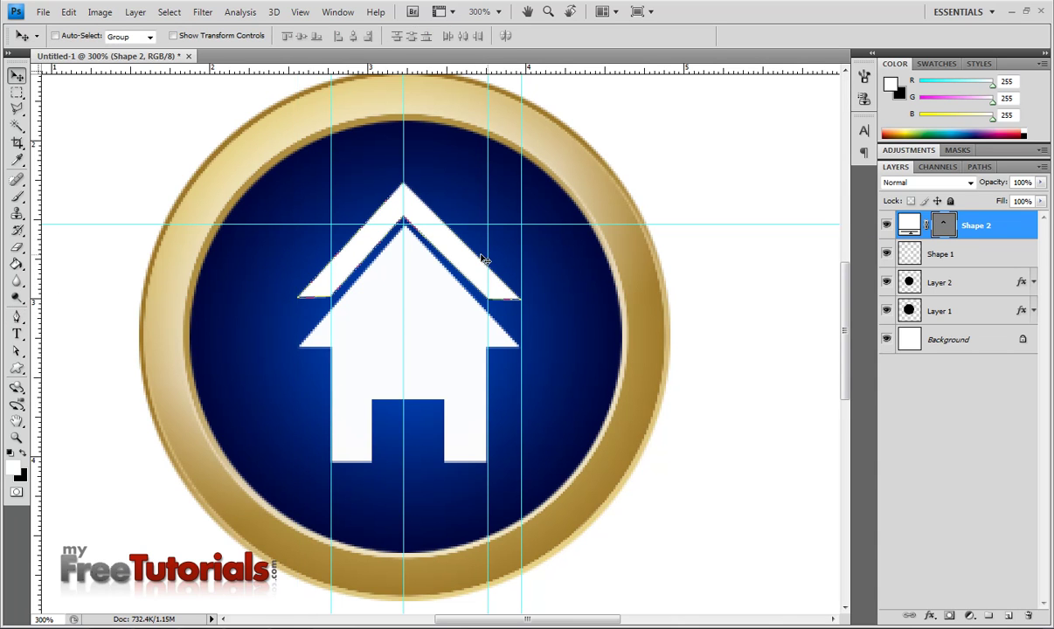
{"action": "left_click_drag", "start_coordinate": [330, 254], "coordinate": [13, 249]}
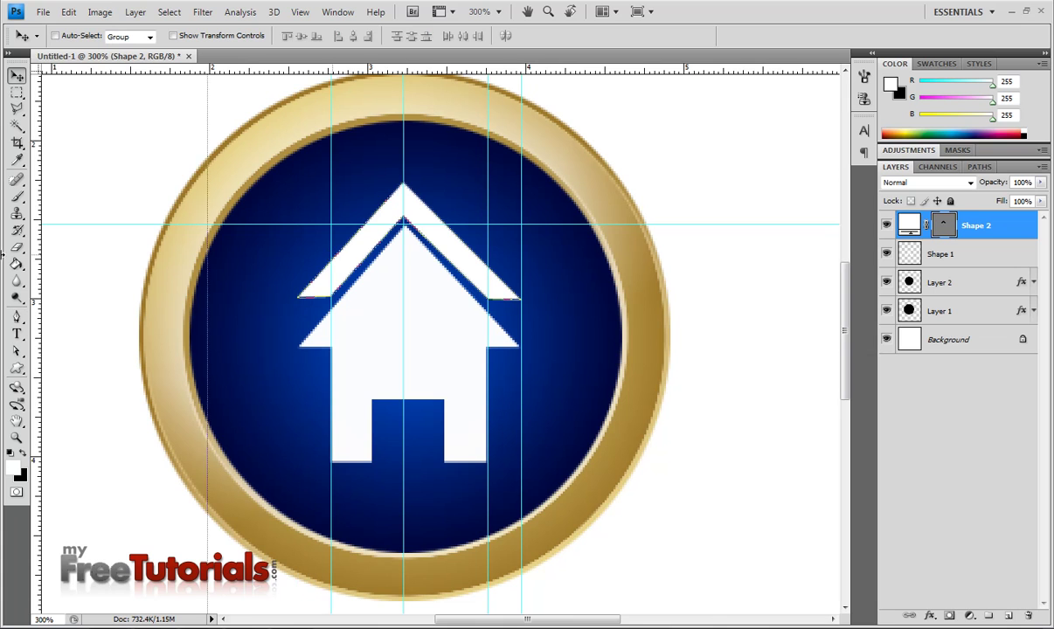
{"action": "left_click_drag", "start_coordinate": [403, 249], "coordinate": [3, 234]}
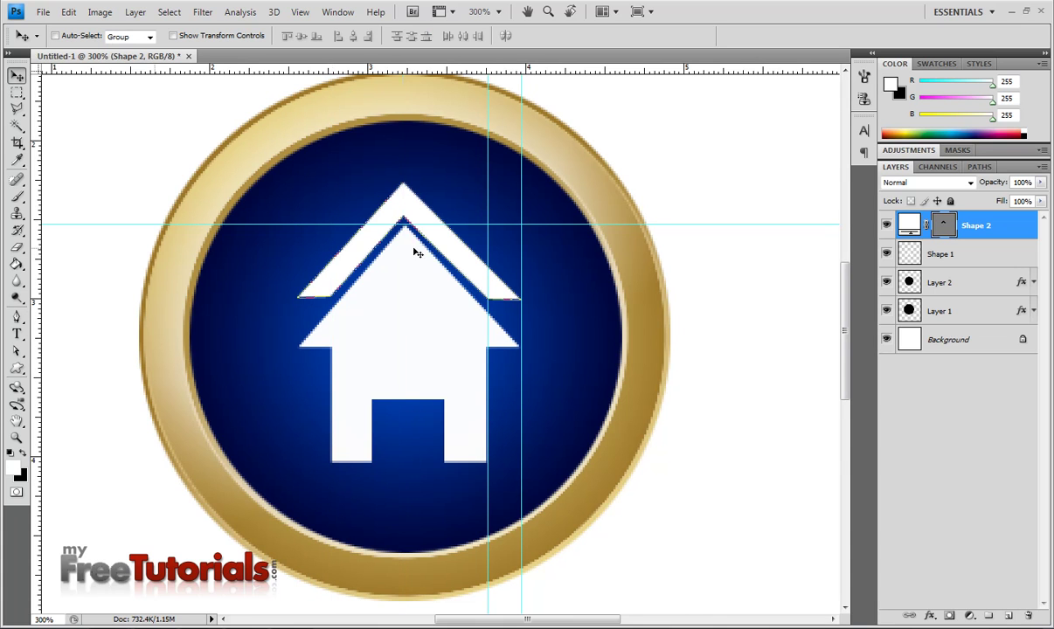
{"action": "left_click_drag", "start_coordinate": [487, 244], "coordinate": [13, 236]}
{"action": "left_click_drag", "start_coordinate": [522, 234], "coordinate": [13, 229]}
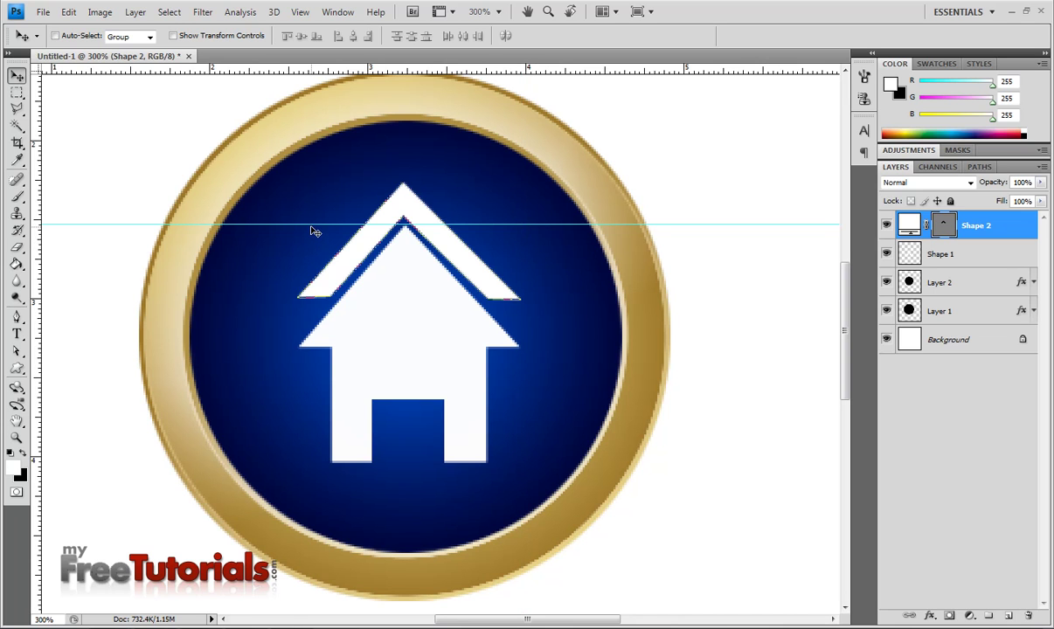
{"action": "left_click_drag", "start_coordinate": [312, 225], "coordinate": [295, 13]}
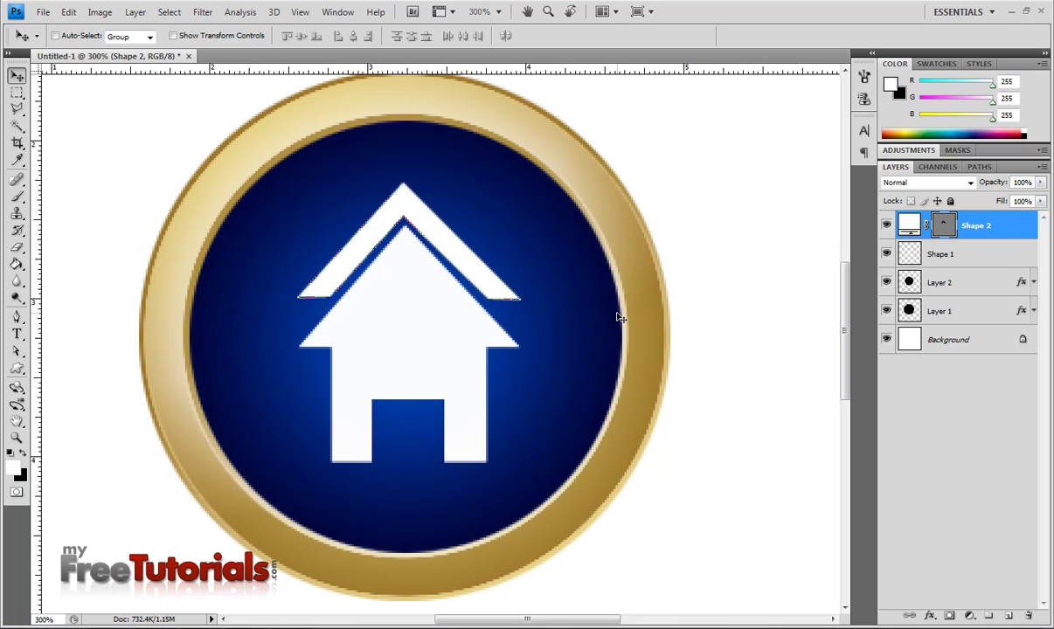
Hide the chevron's path outline, reselect the chevron layer, and zoom out to 100%
{"action": "left_click", "coordinate": [987, 235]}
{"action": "key", "text": "alt+bracketleft"}
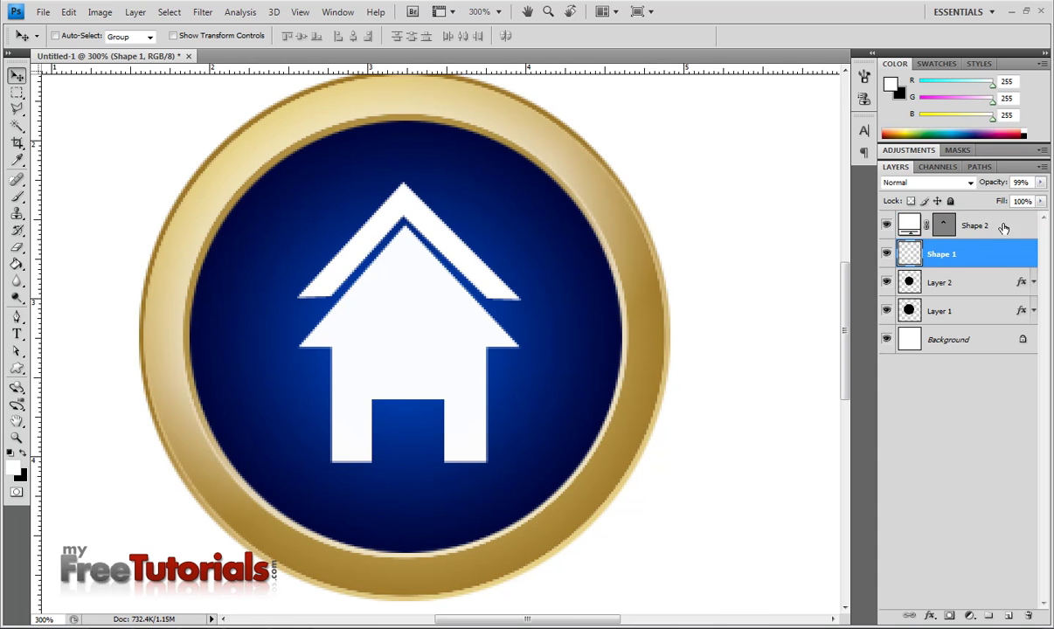
{"action": "key", "text": "alt+bracketright"}
{"action": "key", "text": "ctrl+minus"}
{"action": "key", "text": "ctrl+minus"}
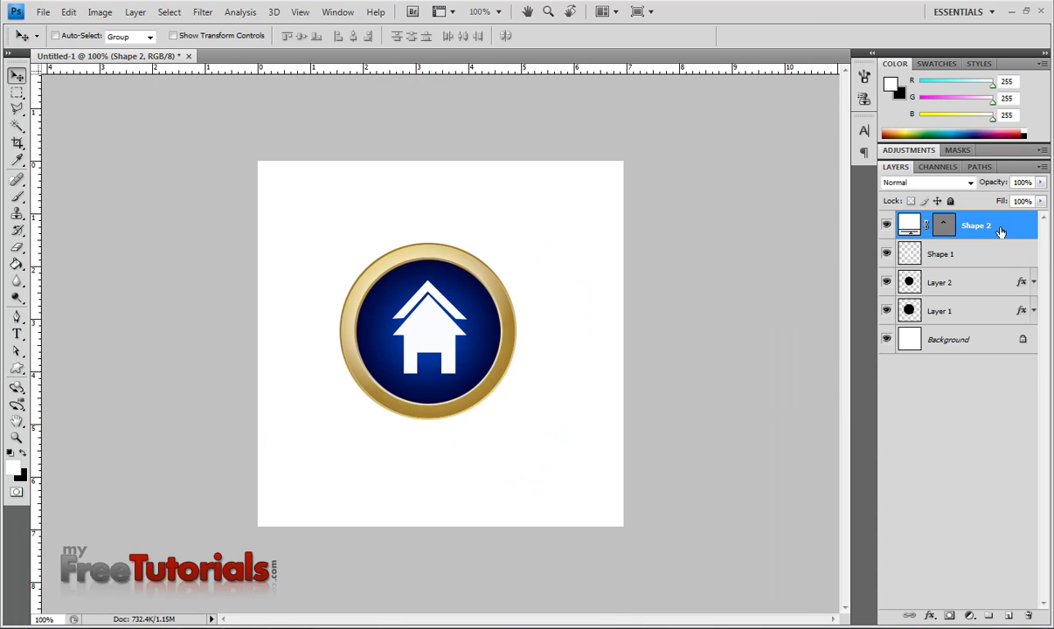
Marquee a small chimney rectangle on the roof and add a new Layer 3 above Shape 2
{"action": "left_click", "coordinate": [944, 254]}
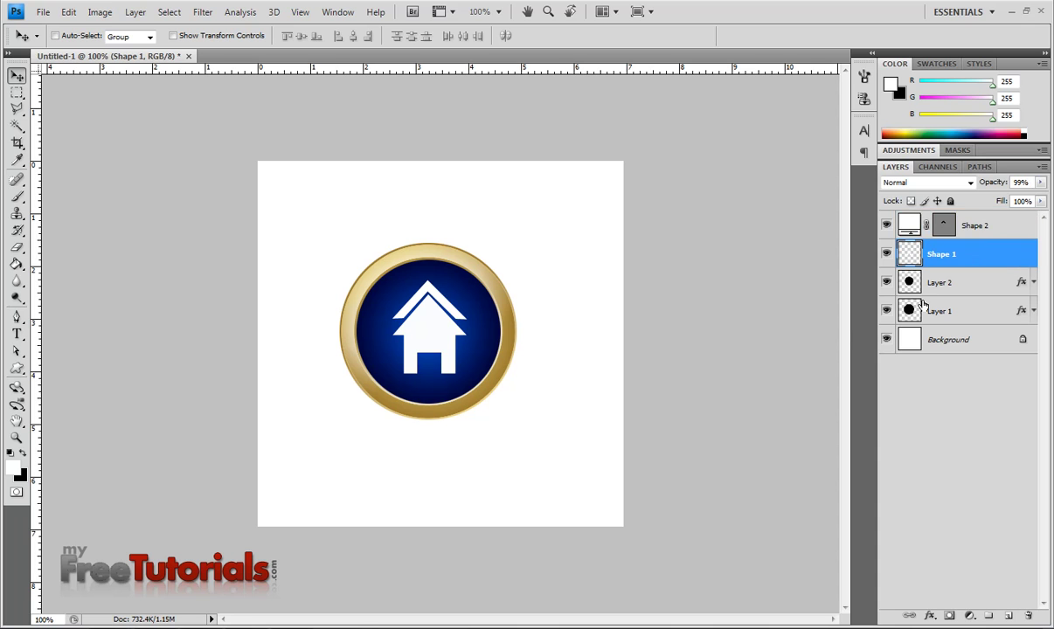
{"action": "left_click", "coordinate": [1013, 231]}
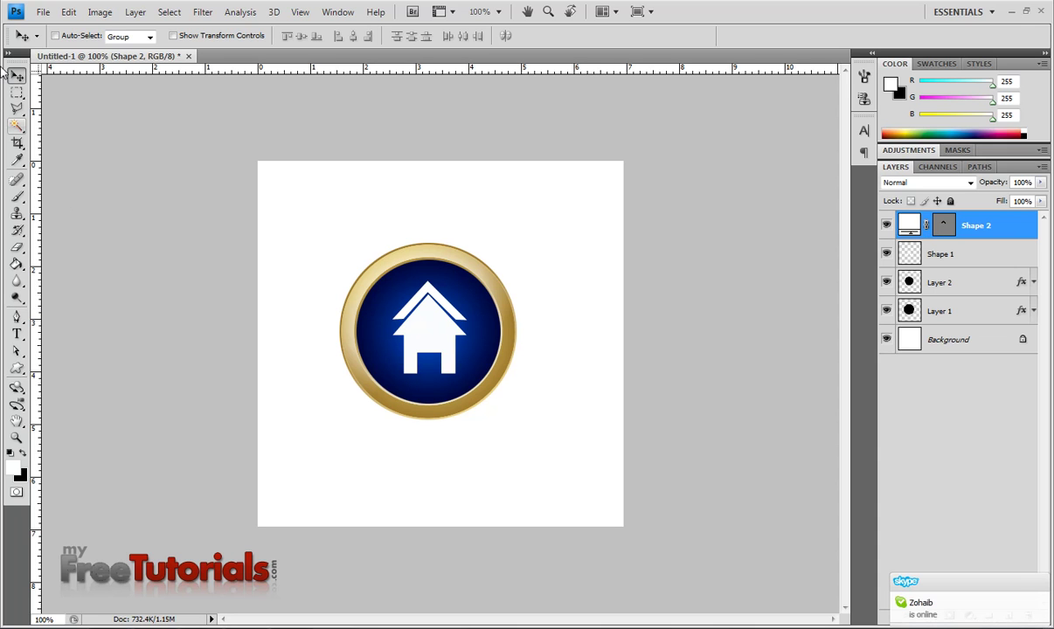
{"action": "left_click", "coordinate": [17, 92]}
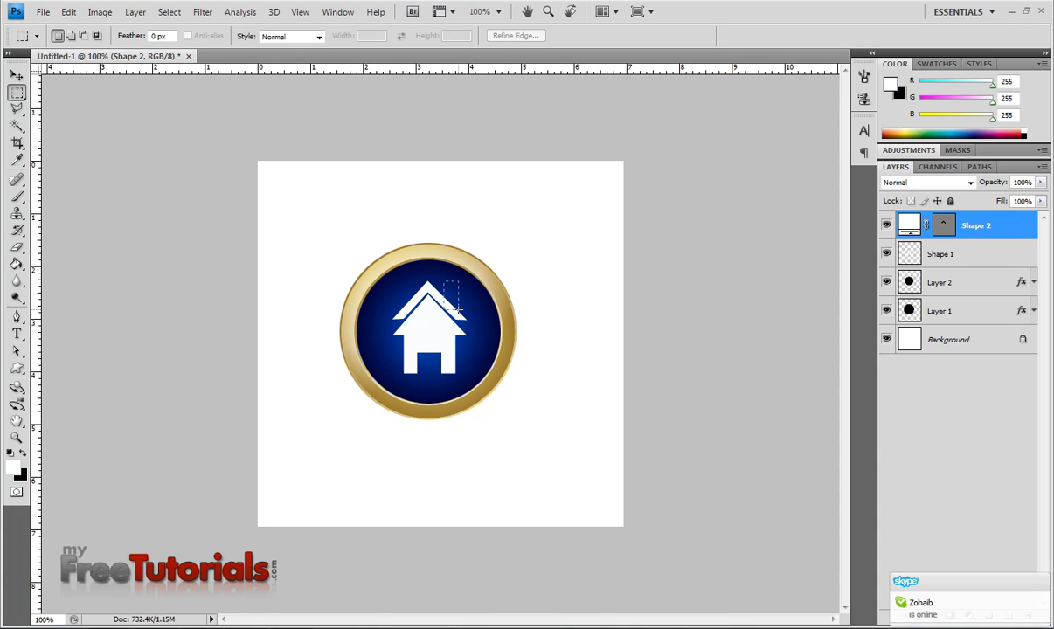
{"action": "left_click_drag", "start_coordinate": [461, 314], "coordinate": [443, 281]}
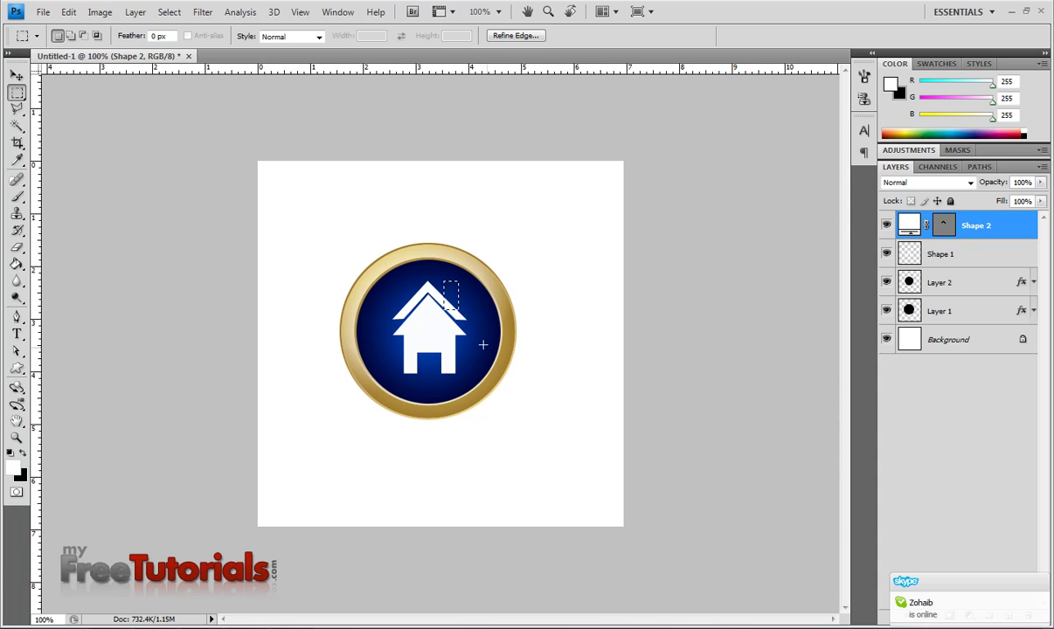
{"action": "left_click", "coordinate": [1044, 175]}
{"action": "left_click", "coordinate": [995, 176]}
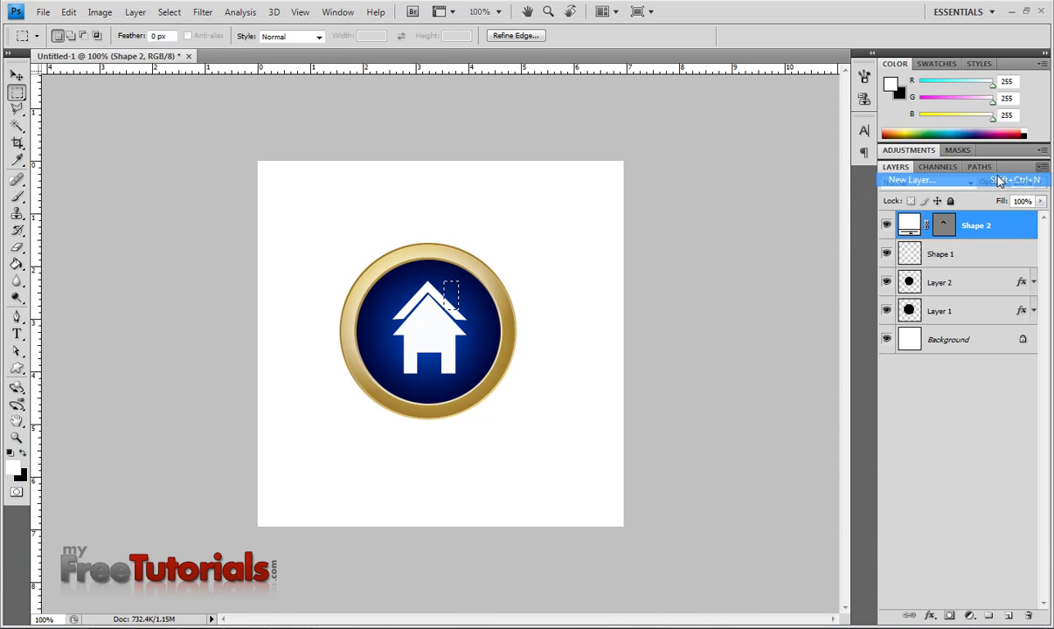
{"action": "left_click", "coordinate": [633, 195]}
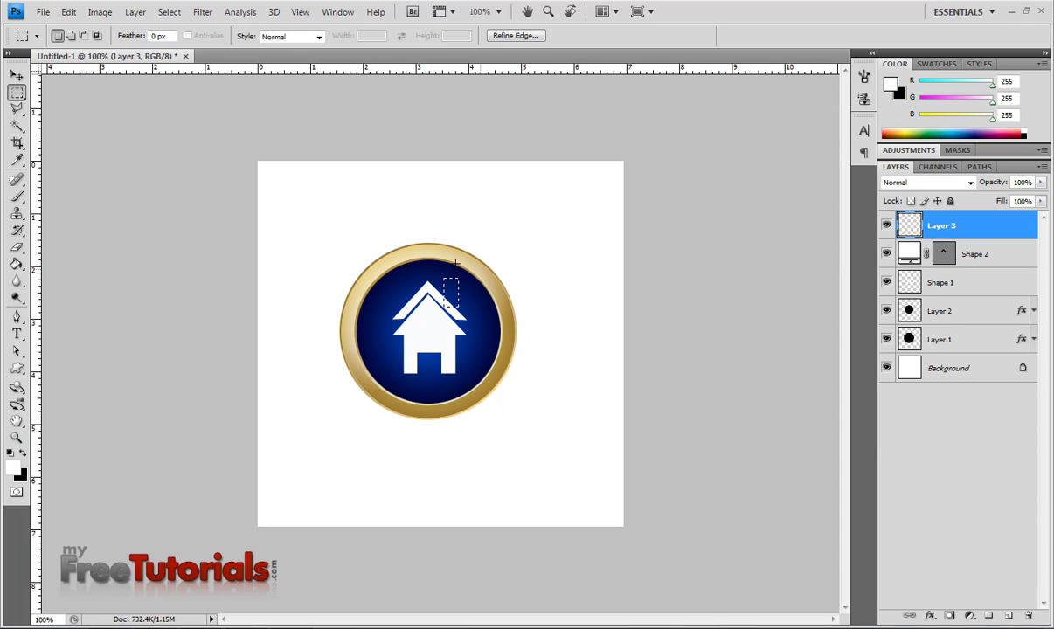
Fill the chimney selection white with the Paint Bucket, deselect, and zoom to 200%
{"action": "left_click", "coordinate": [16, 263]}
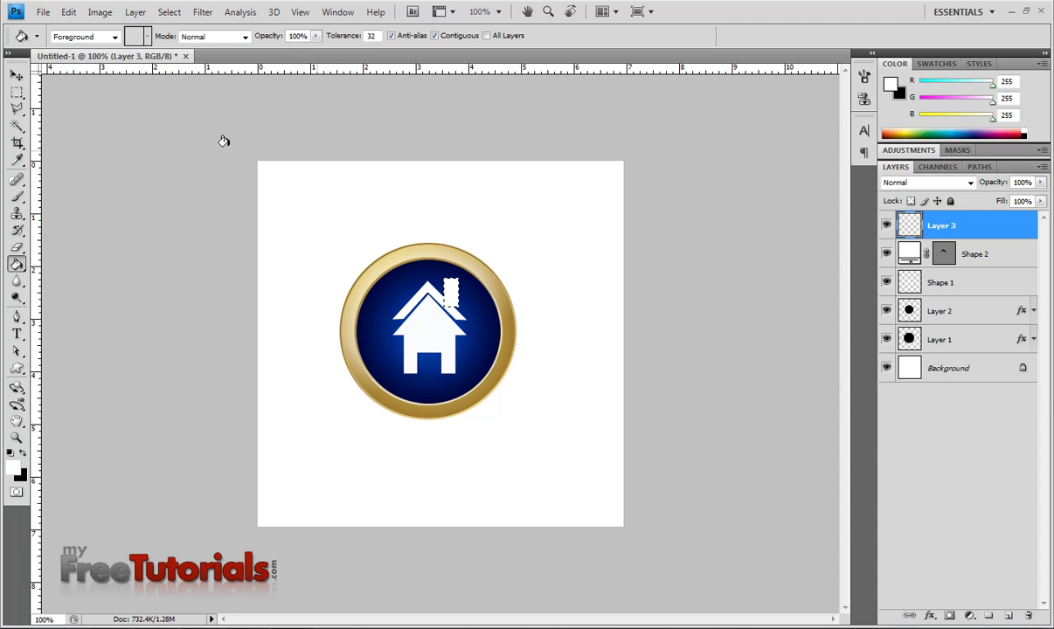
{"action": "left_click", "coordinate": [168, 12]}
{"action": "left_click", "coordinate": [179, 42]}
{"action": "key", "text": "ctrl+plus"}
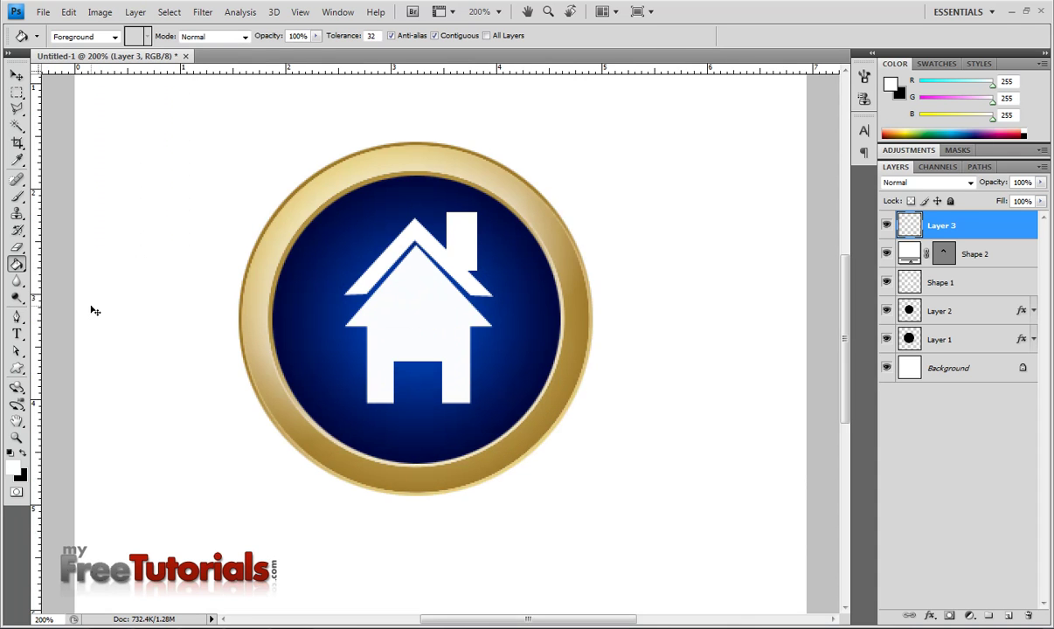
{"action": "left_click", "coordinate": [17, 108]}
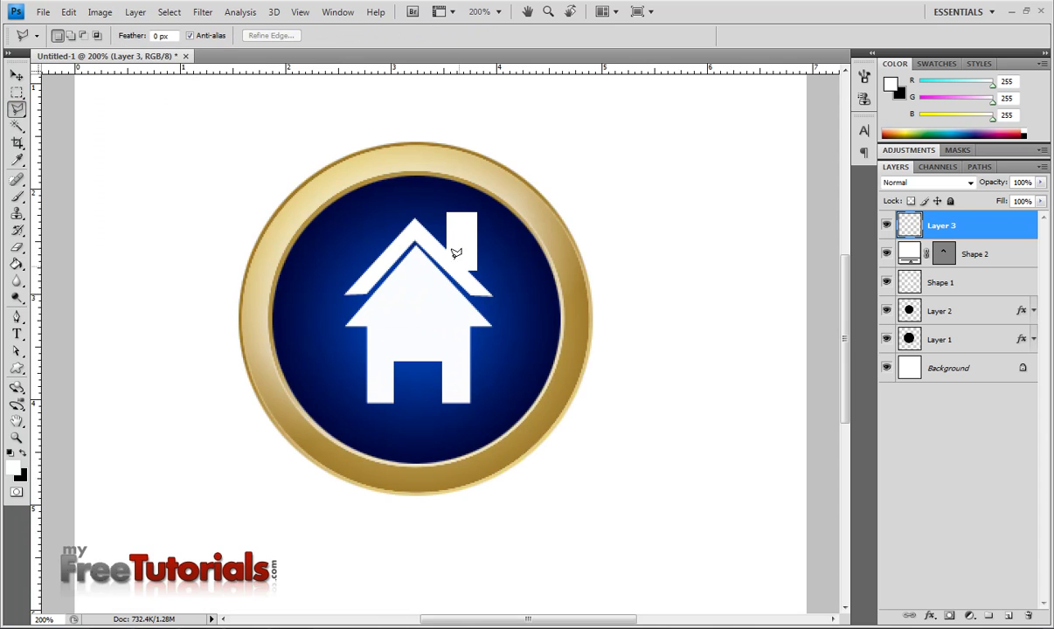
Lasso the chimney's base sliver along the roof line, cut it away, and zoom back to 100%
{"action": "left_click", "coordinate": [446, 246]}
{"action": "left_click", "coordinate": [473, 272]}
{"action": "left_click", "coordinate": [440, 244]}
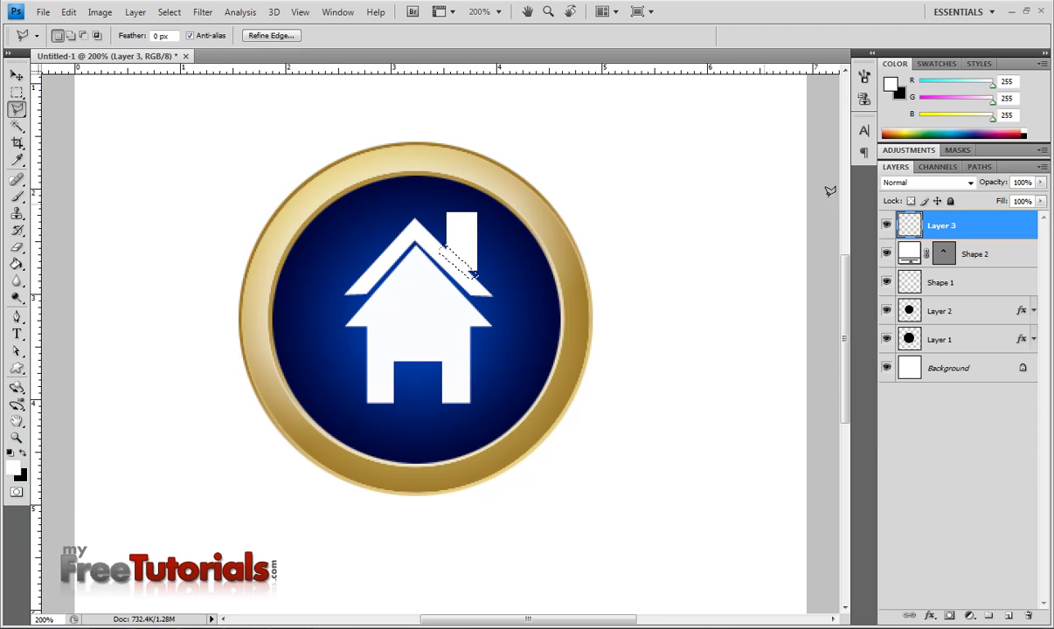
{"action": "left_click", "coordinate": [68, 12]}
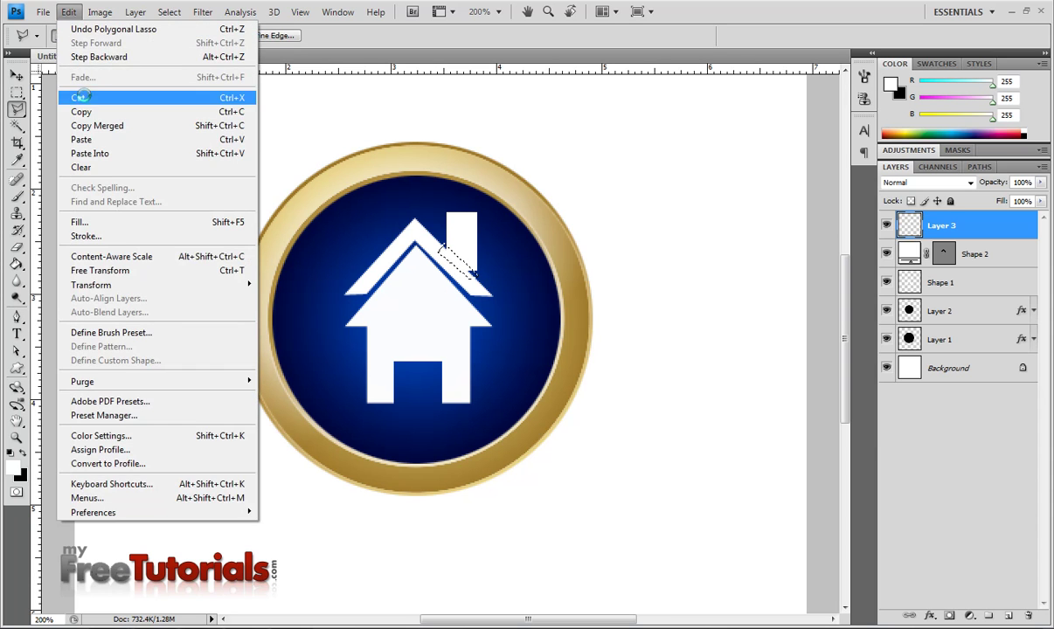
{"action": "left_click", "coordinate": [79, 97]}
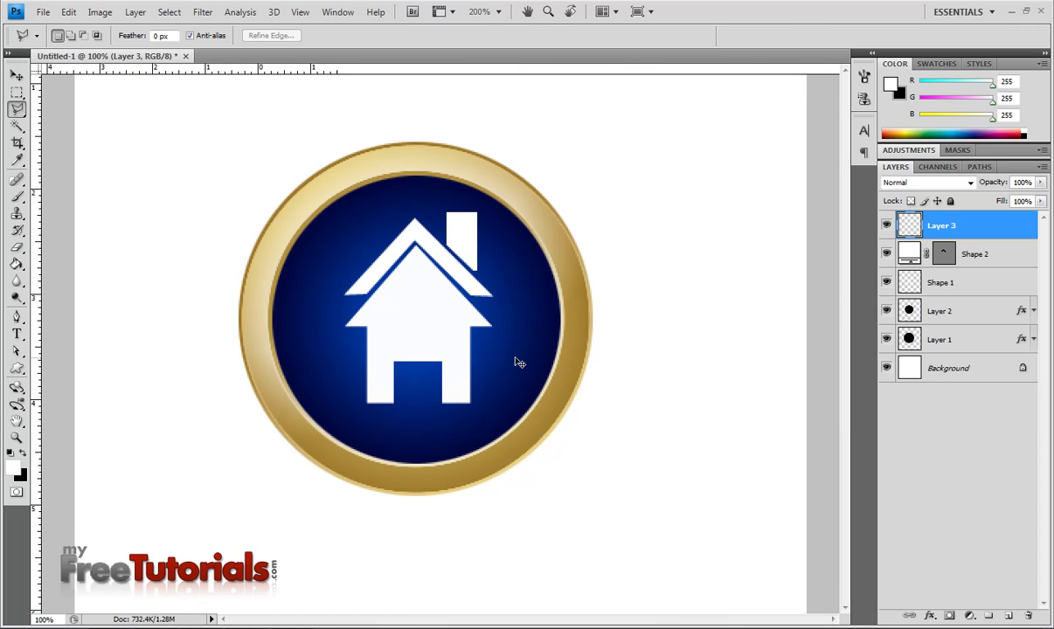
{"action": "key", "text": "ctrl+minus"}
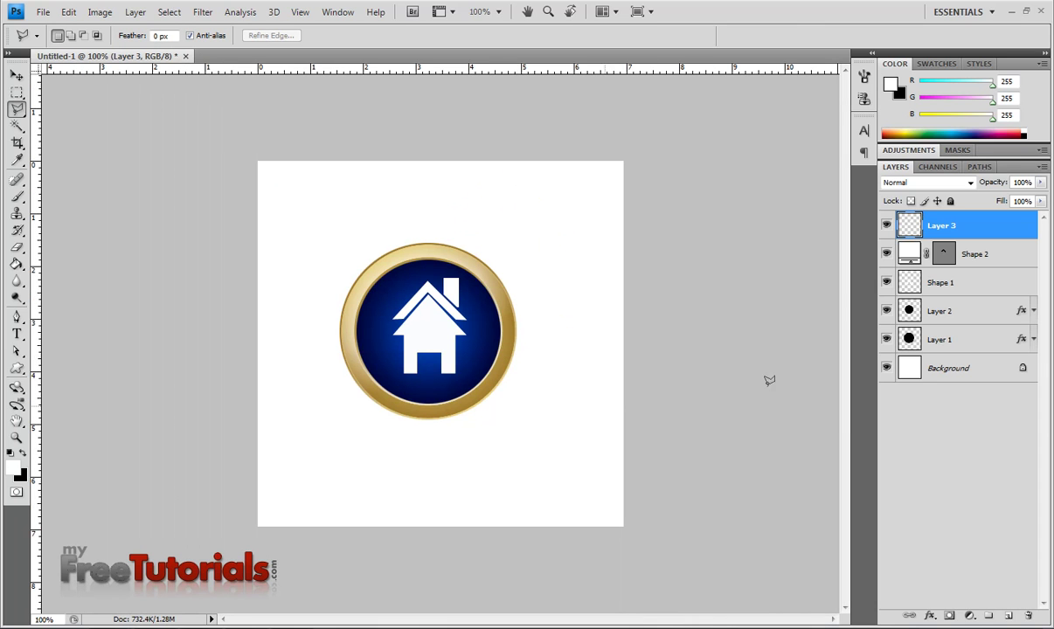
With Layer 3 active, pick the Brush tool and browse the star brushes in the preset picker
{"action": "left_click", "coordinate": [983, 256]}
{"action": "left_click", "coordinate": [987, 229]}
{"action": "left_click_drag", "start_coordinate": [17, 196], "coordinate": [54, 204]}
{"action": "left_click", "coordinate": [53, 201]}
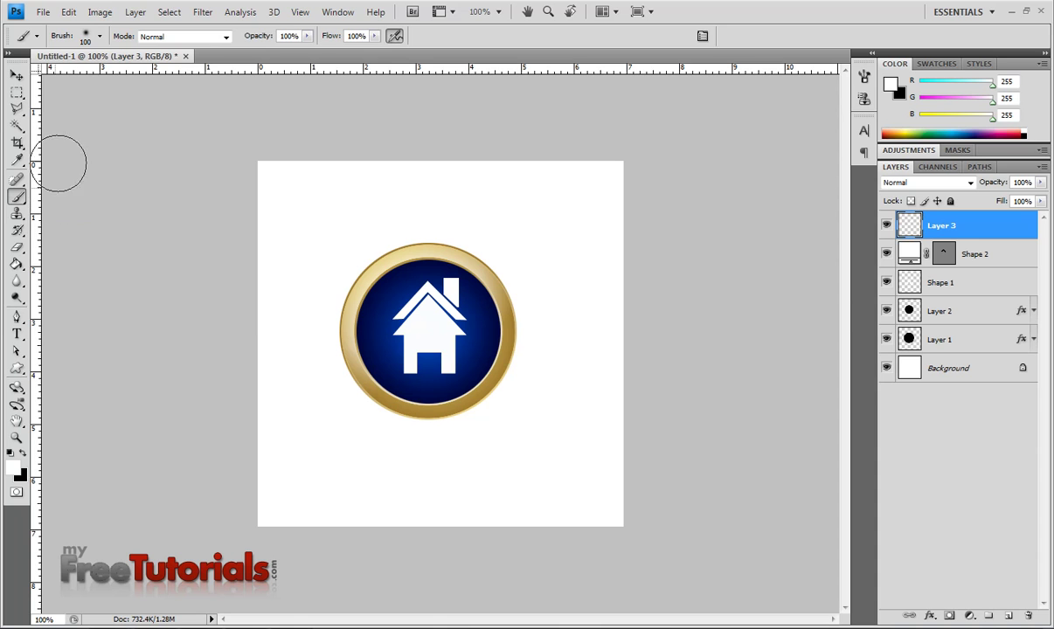
{"action": "left_click", "coordinate": [100, 36]}
{"action": "scroll", "coordinate": [272, 204], "scroll_direction": "down", "scroll_amount": 1}
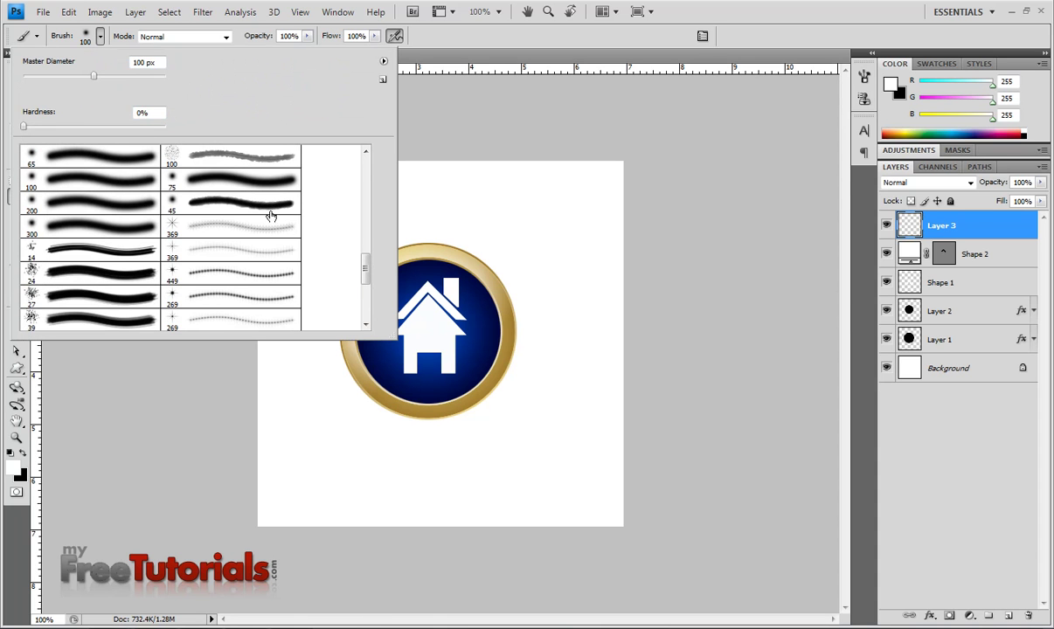
{"action": "left_click", "coordinate": [166, 248]}
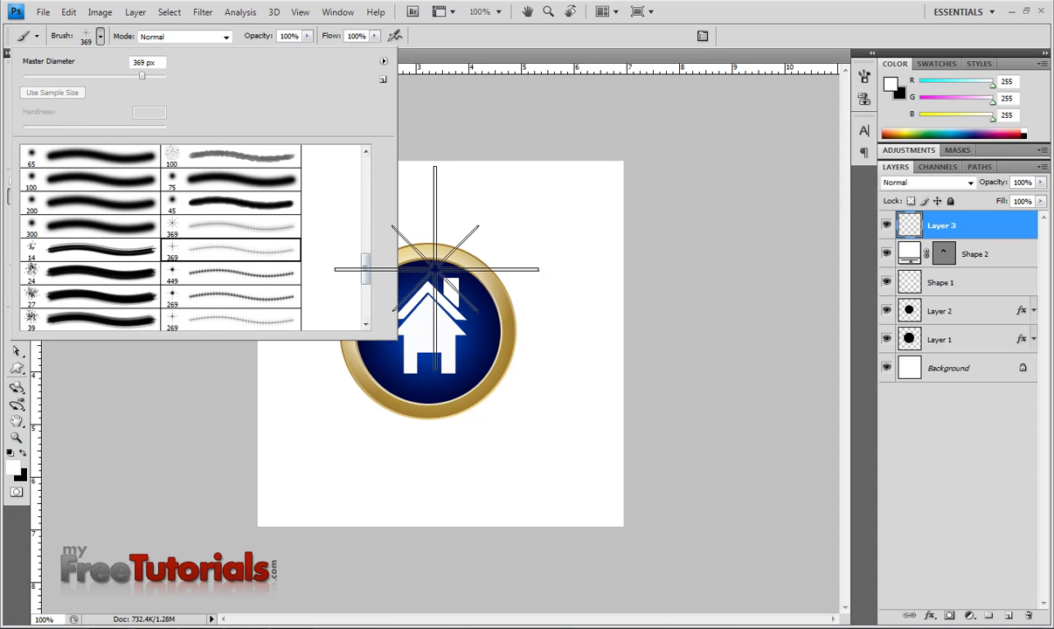
{"action": "left_click", "coordinate": [167, 296]}
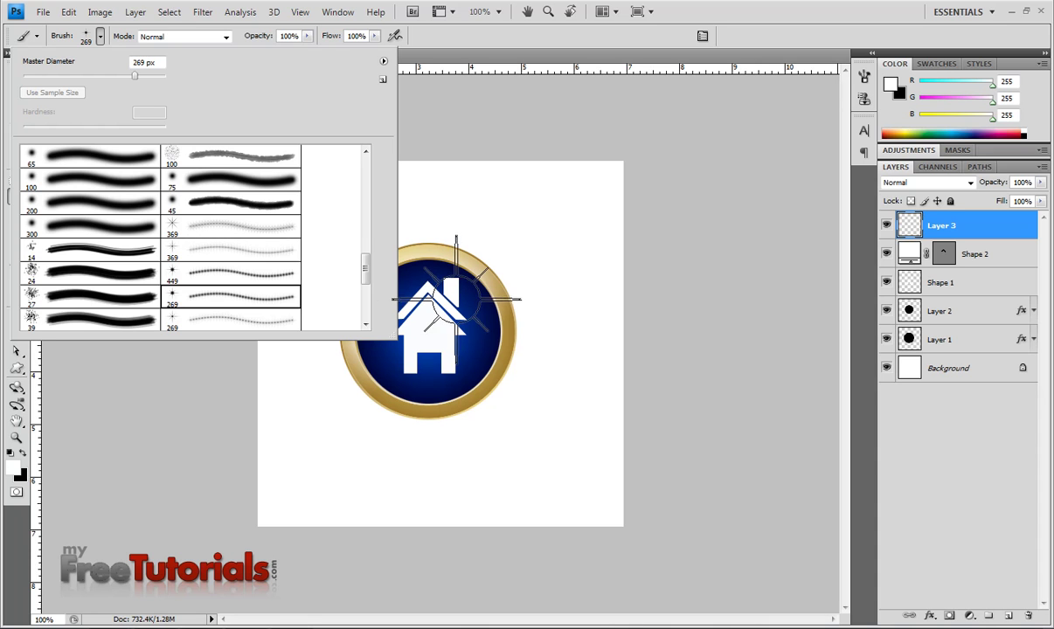
{"action": "scroll", "coordinate": [228, 276], "scroll_direction": "down", "scroll_amount": 1}
{"action": "left_click", "coordinate": [174, 308]}
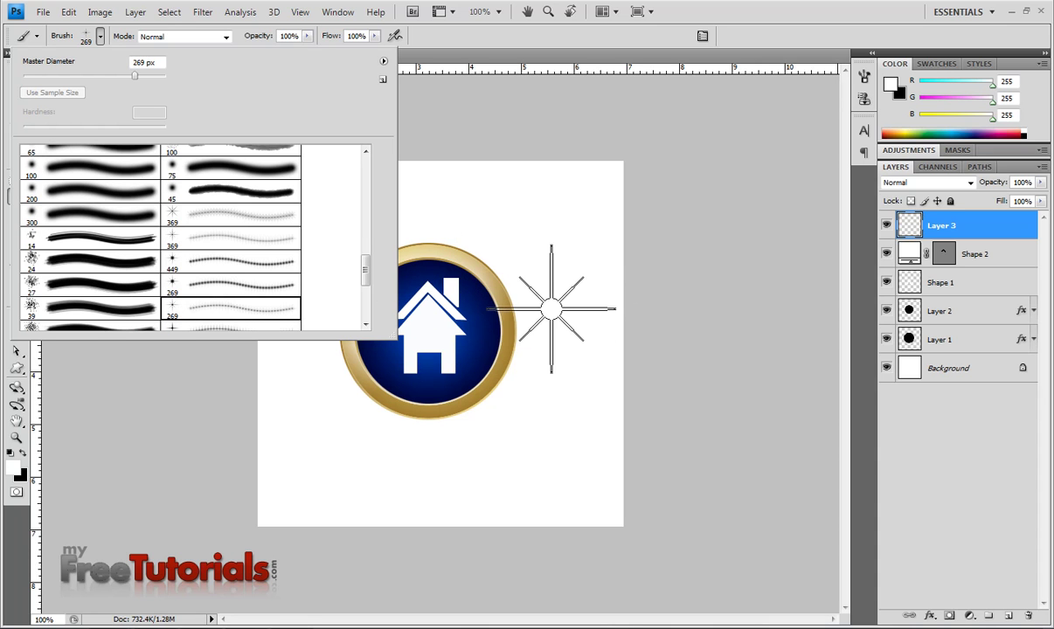
Choose the thin-rayed 367 px sparkle brush and shrink its Master Diameter to 41 px
{"action": "scroll", "coordinate": [183, 301], "scroll_direction": "down", "scroll_amount": 1}
{"action": "left_click", "coordinate": [181, 305]}
{"action": "scroll", "coordinate": [221, 289], "scroll_direction": "down", "scroll_amount": 1}
{"action": "left_click", "coordinate": [181, 316]}
{"action": "scroll", "coordinate": [234, 274], "scroll_direction": "down", "scroll_amount": 2}
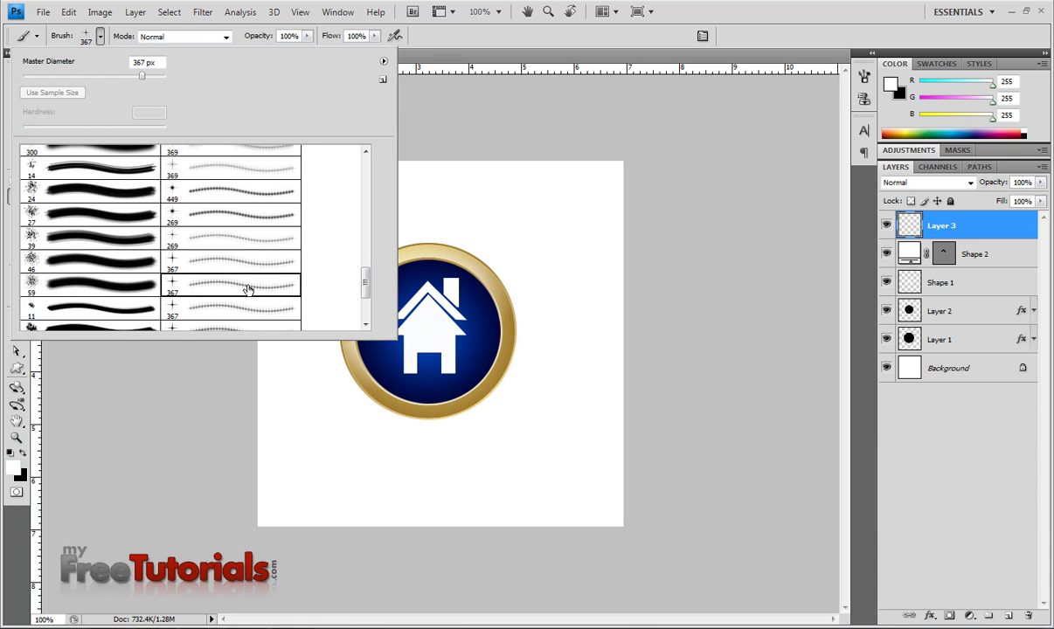
{"action": "left_click", "coordinate": [171, 301]}
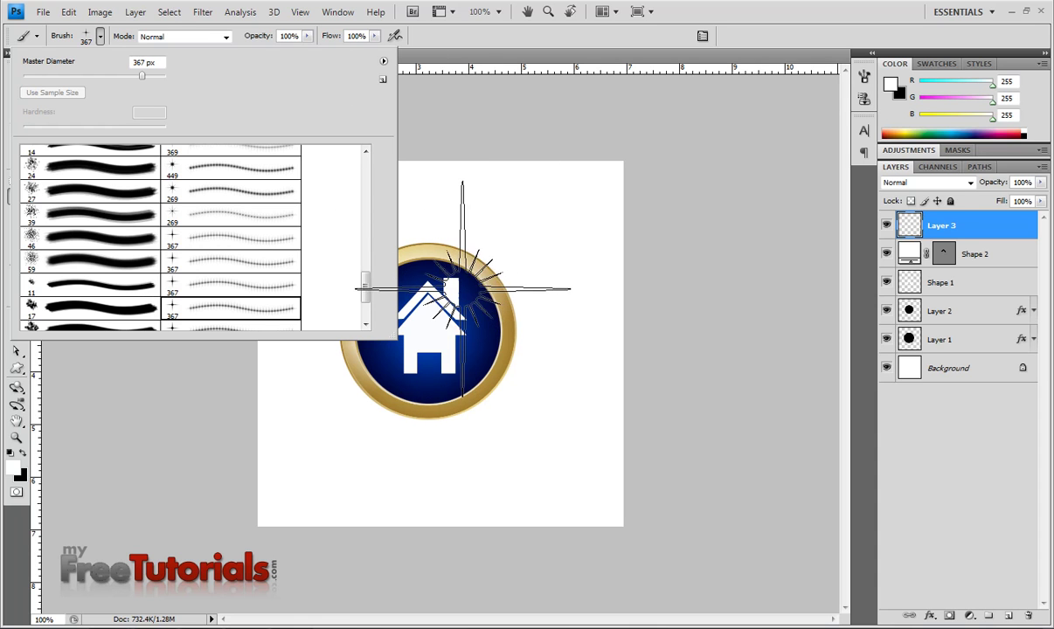
{"action": "mouse_move", "coordinate": [64, 77]}
{"action": "left_mouse_down"}
{"action": "mouse_move", "coordinate": [20, 77]}
{"action": "mouse_move", "coordinate": [52, 77]}
{"action": "left_mouse_up"}
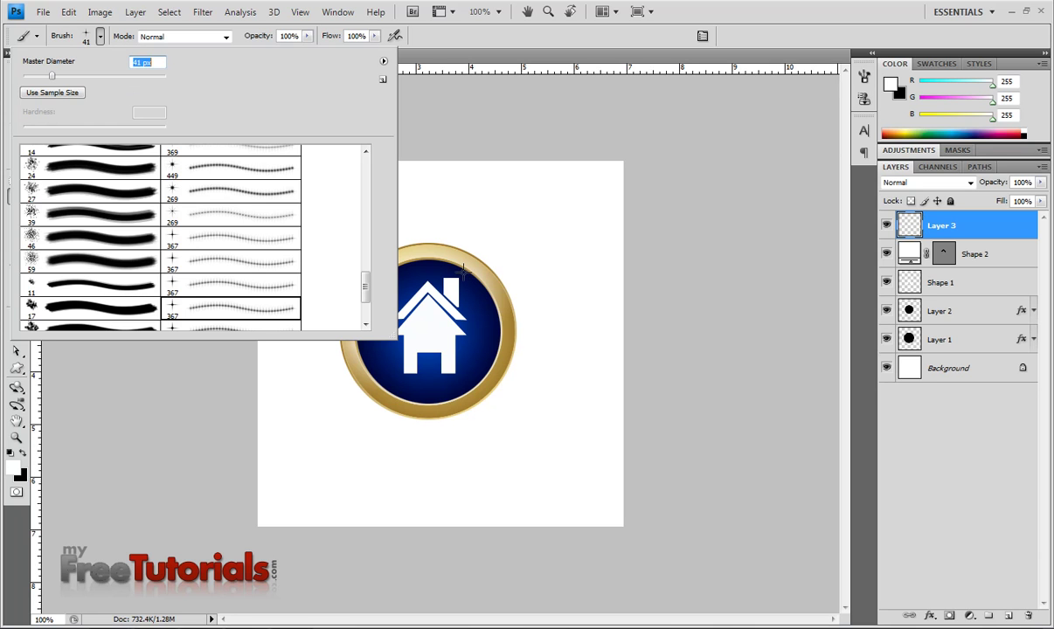
{"action": "left_click", "coordinate": [436, 34]}
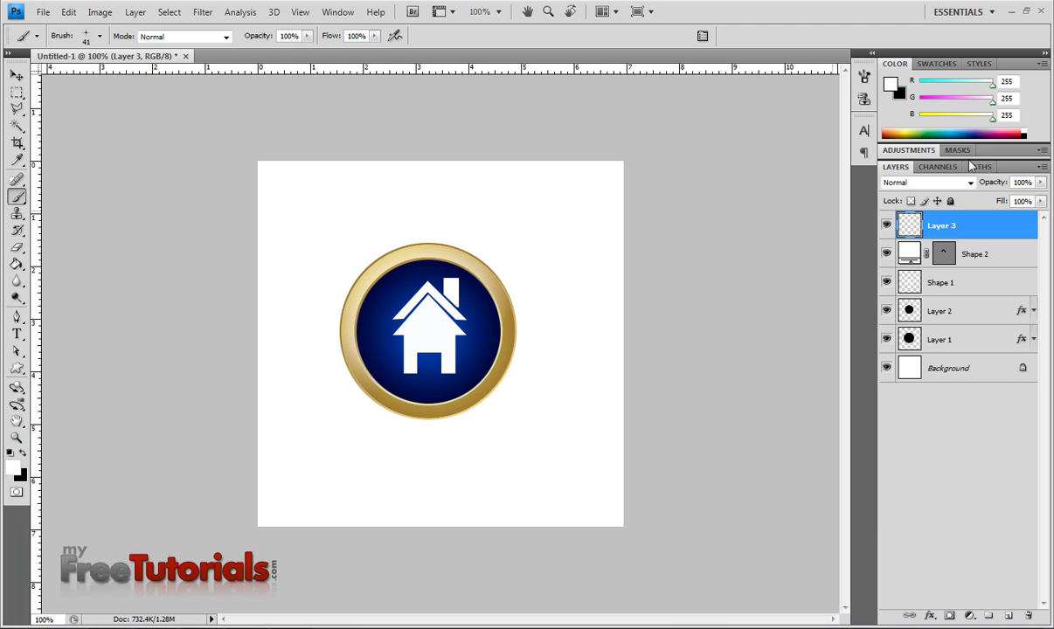
Add Layer 4 and stamp a 70 px white sparkle on the gold ring's upper-right rim
{"action": "left_click", "coordinate": [1040, 170]}
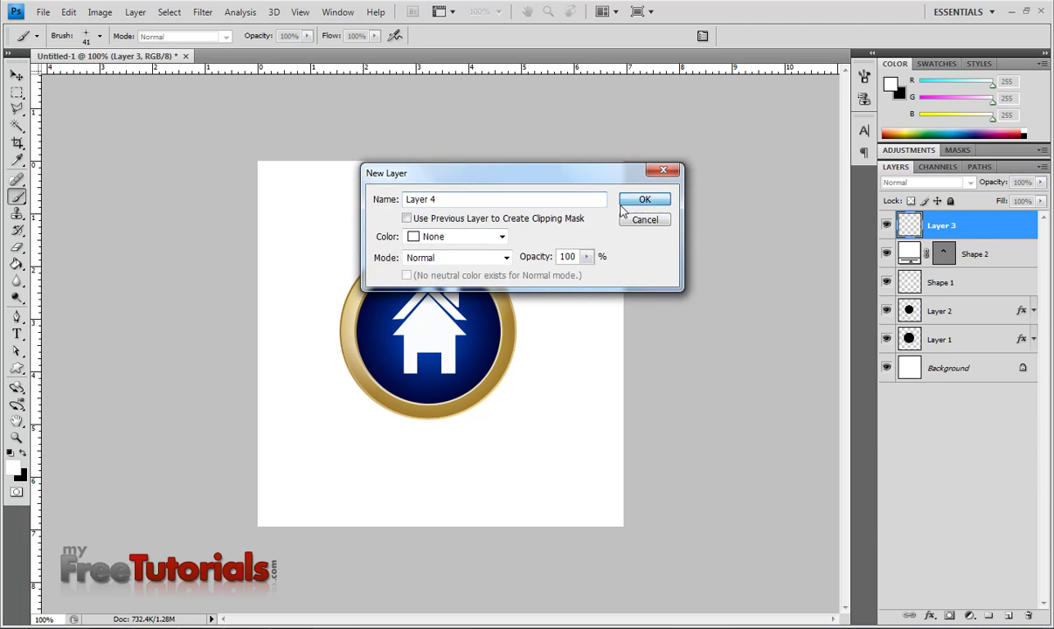
{"action": "left_click", "coordinate": [653, 201]}
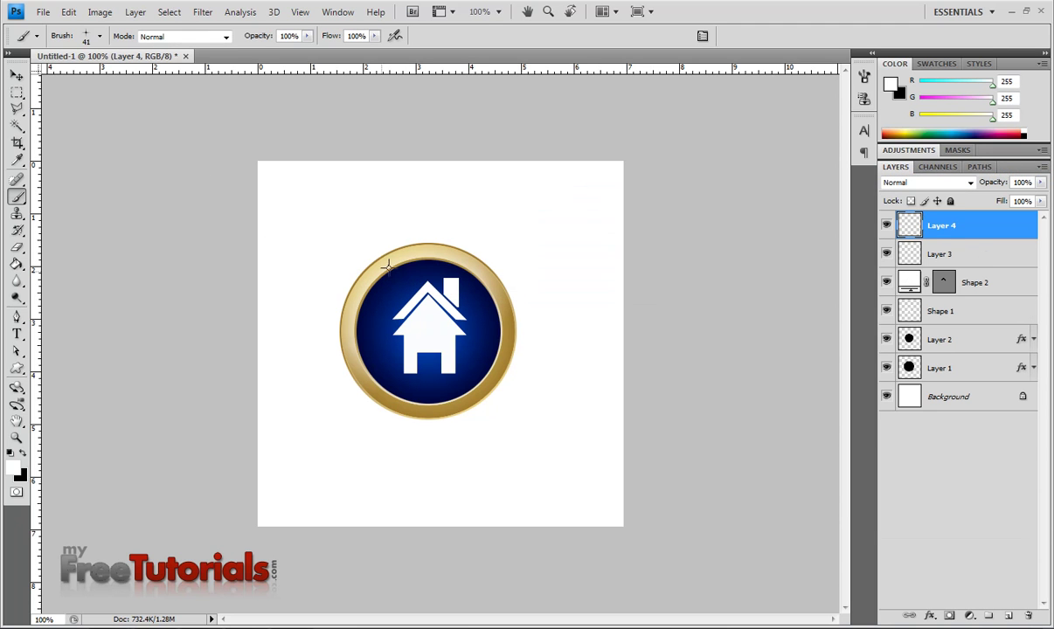
{"action": "left_click", "coordinate": [458, 265]}
{"action": "key", "text": "bracketright"}
{"action": "left_click", "coordinate": [458, 265]}
{"action": "key", "text": "ctrl+z"}
{"action": "key", "text": "bracketright"}
{"action": "key", "text": "bracketright"}
{"action": "left_click", "coordinate": [464, 270]}
Add Layer 5 and place an elliptical selection over the upper half of the circle
{"action": "left_click", "coordinate": [18, 93]}
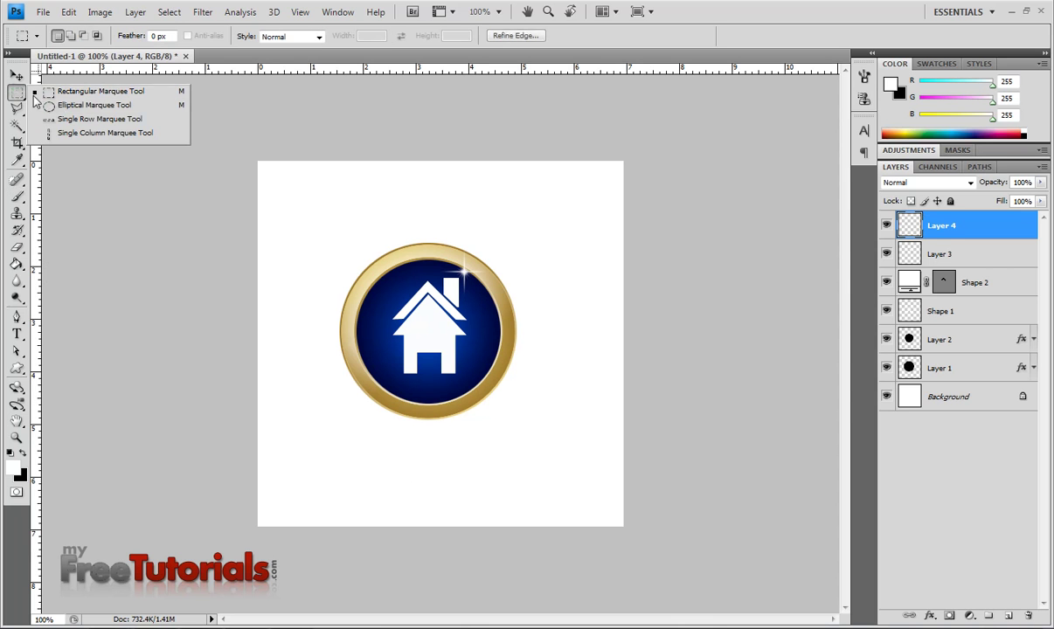
{"action": "left_click", "coordinate": [79, 105]}
{"action": "left_click", "coordinate": [1041, 166]}
{"action": "left_click", "coordinate": [989, 179]}
{"action": "left_click", "coordinate": [648, 196]}
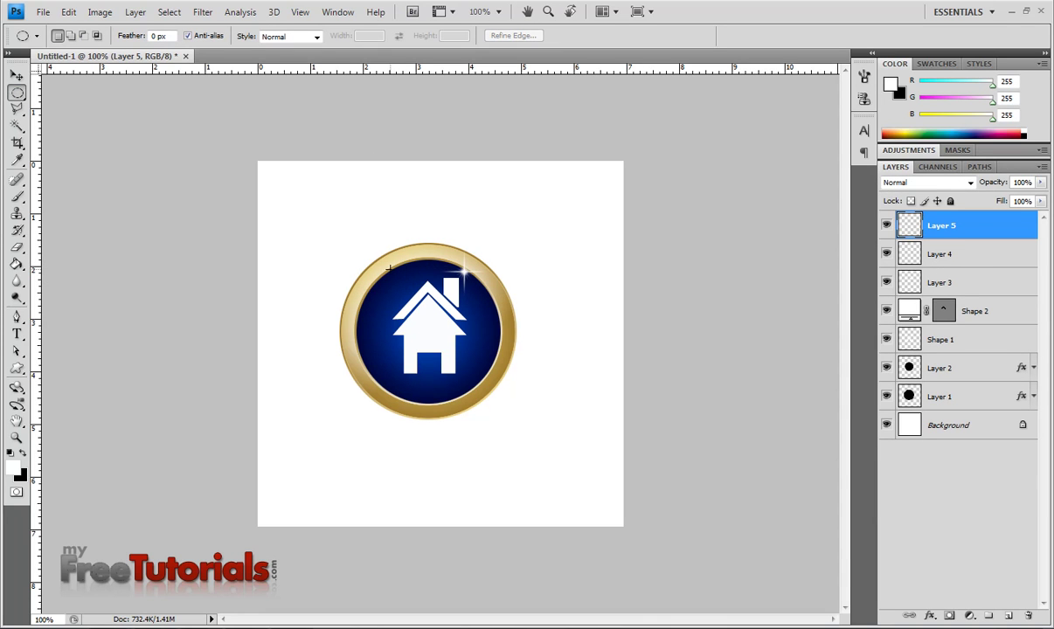
{"action": "mouse_move", "coordinate": [450, 310]}
{"action": "left_mouse_down"}
{"action": "mouse_move", "coordinate": [495, 359]}
{"action": "mouse_move", "coordinate": [525, 371]}
{"action": "left_mouse_up"}
{"action": "left_click_drag", "start_coordinate": [483, 337], "coordinate": [460, 325]}
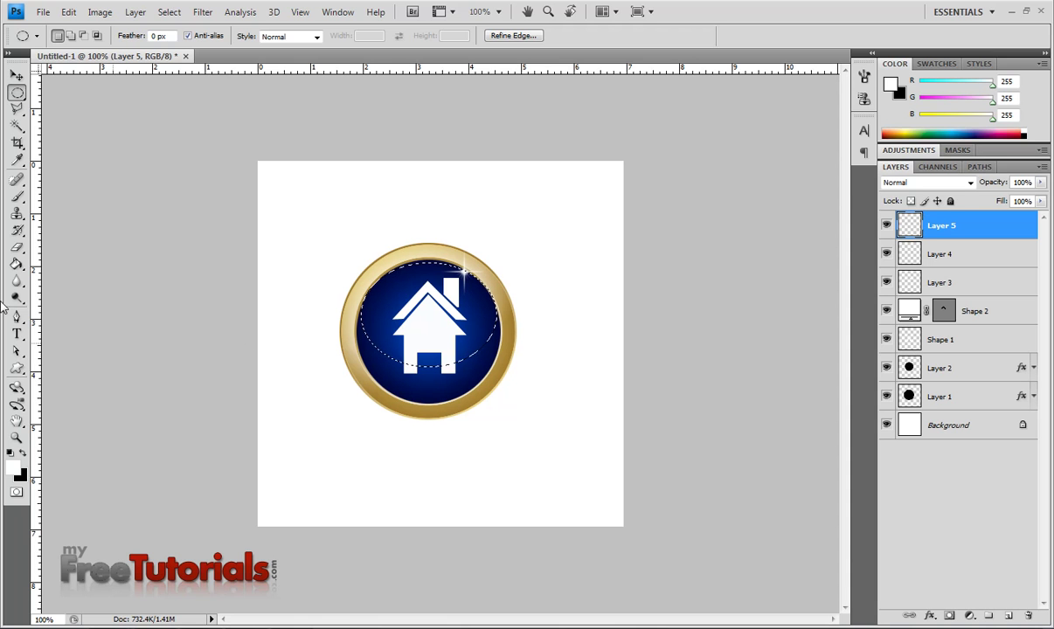
Choose a foreground-to-transparent gradient, test it inside the oval, then undo it
{"action": "right_click", "coordinate": [14, 271]}
{"action": "left_click", "coordinate": [48, 254]}
{"action": "left_click", "coordinate": [71, 39]}
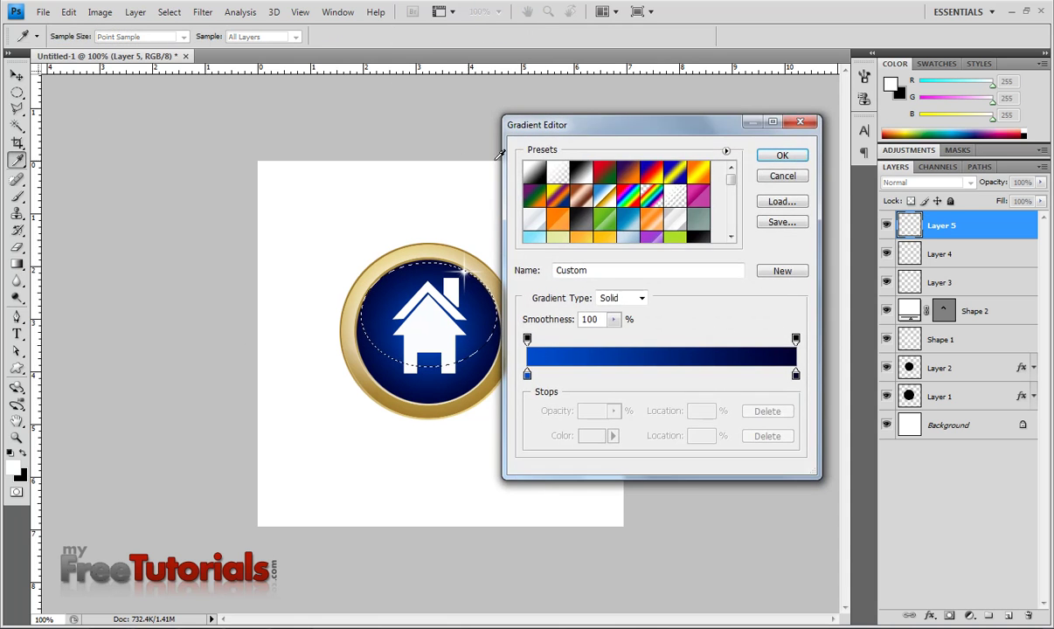
{"action": "left_click", "coordinate": [529, 166]}
{"action": "left_click", "coordinate": [773, 155]}
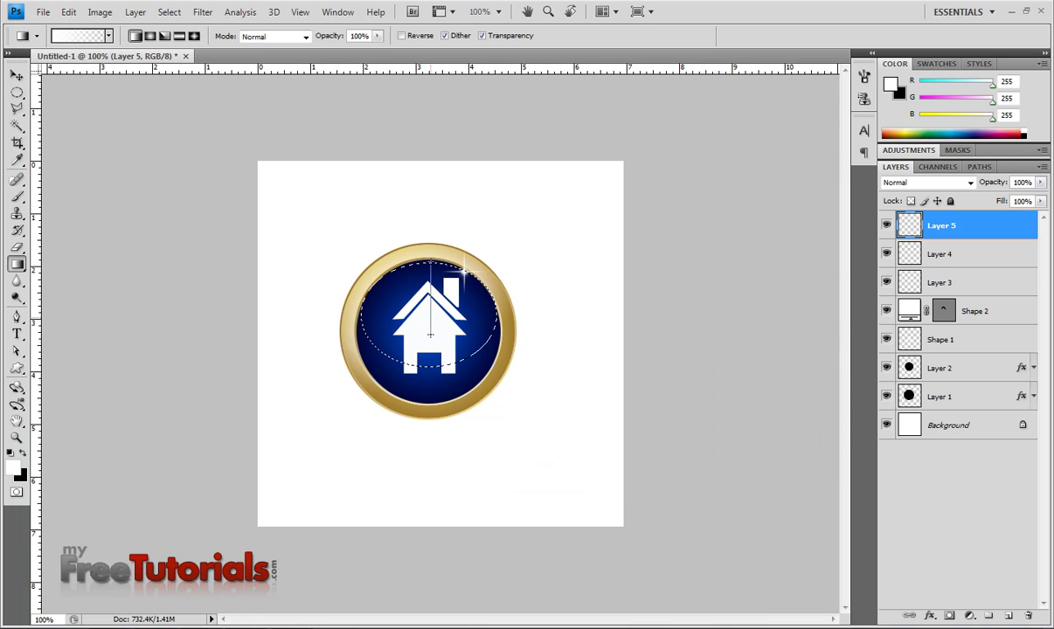
{"action": "left_click_drag", "start_coordinate": [430, 334], "coordinate": [428, 346]}
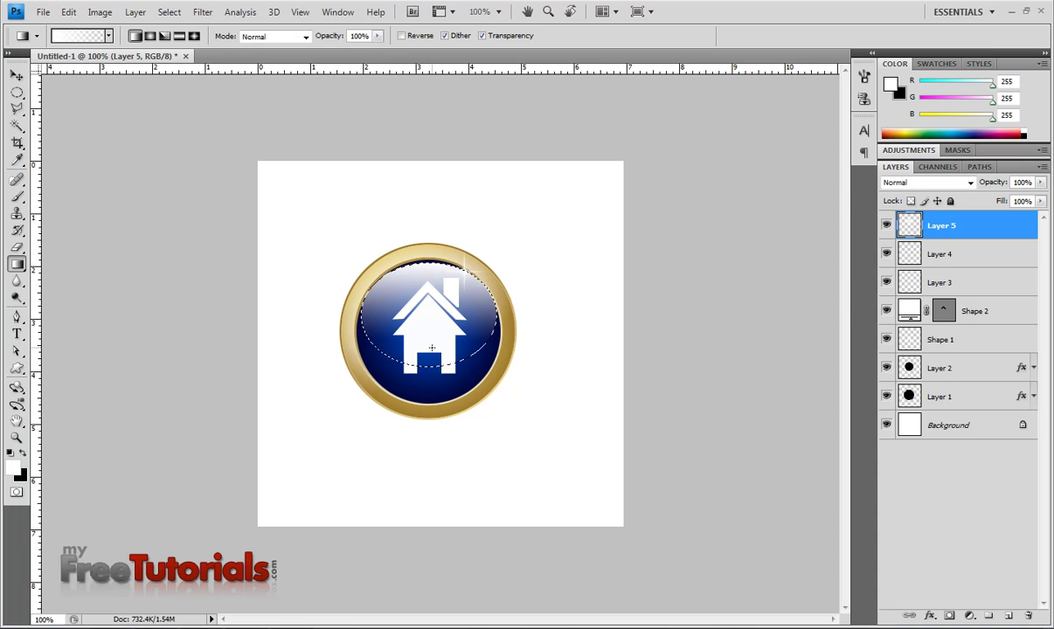
{"action": "key", "text": "ctrl+z"}
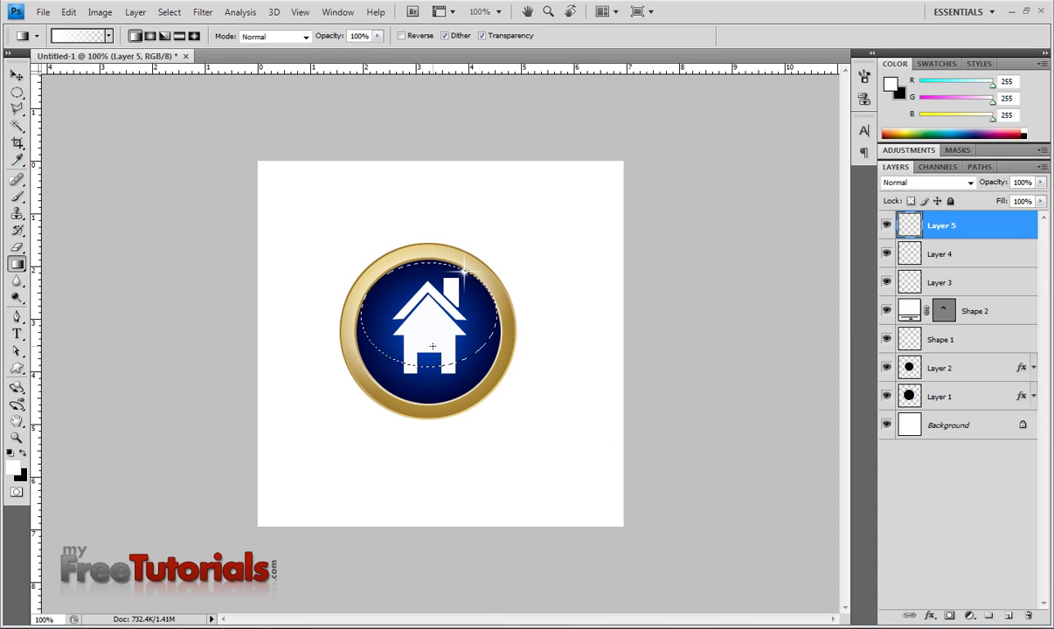
{"action": "key", "text": "m"}
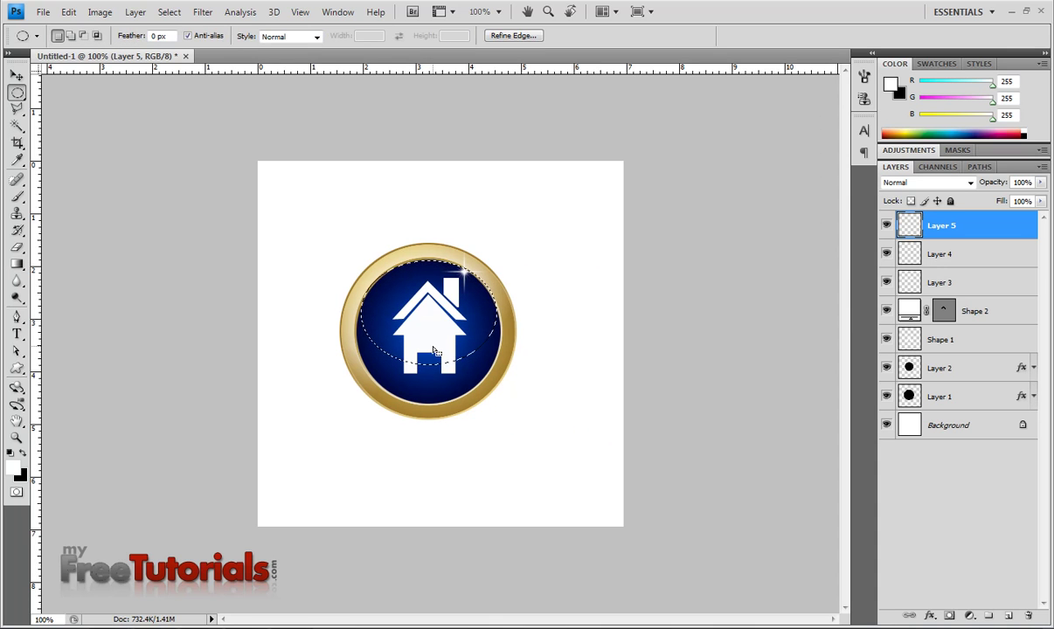
Shrink and narrow the oval selection with Transform Selection
{"action": "left_click", "coordinate": [169, 11]}
{"action": "left_click", "coordinate": [234, 228]}
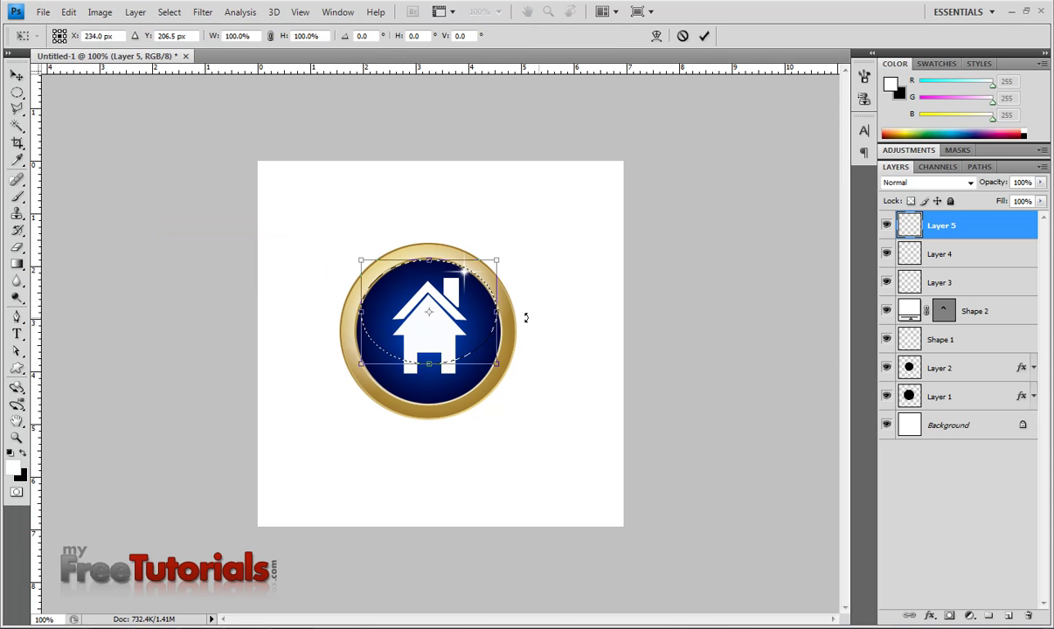
{"action": "left_click_drag", "start_coordinate": [500, 361], "coordinate": [493, 360]}
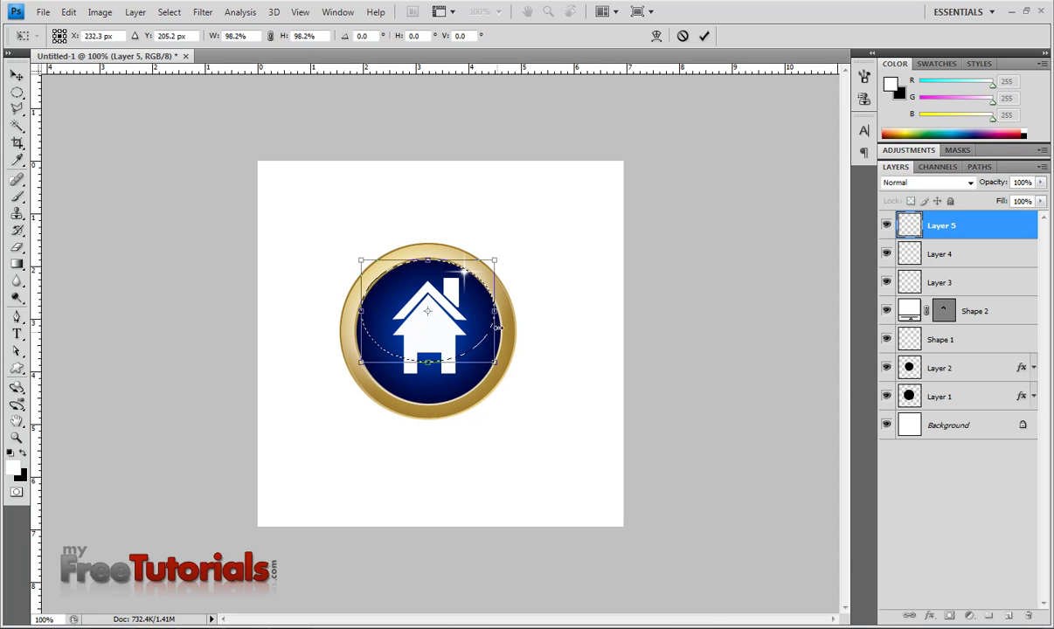
{"action": "left_click_drag", "start_coordinate": [492, 313], "coordinate": [489, 315]}
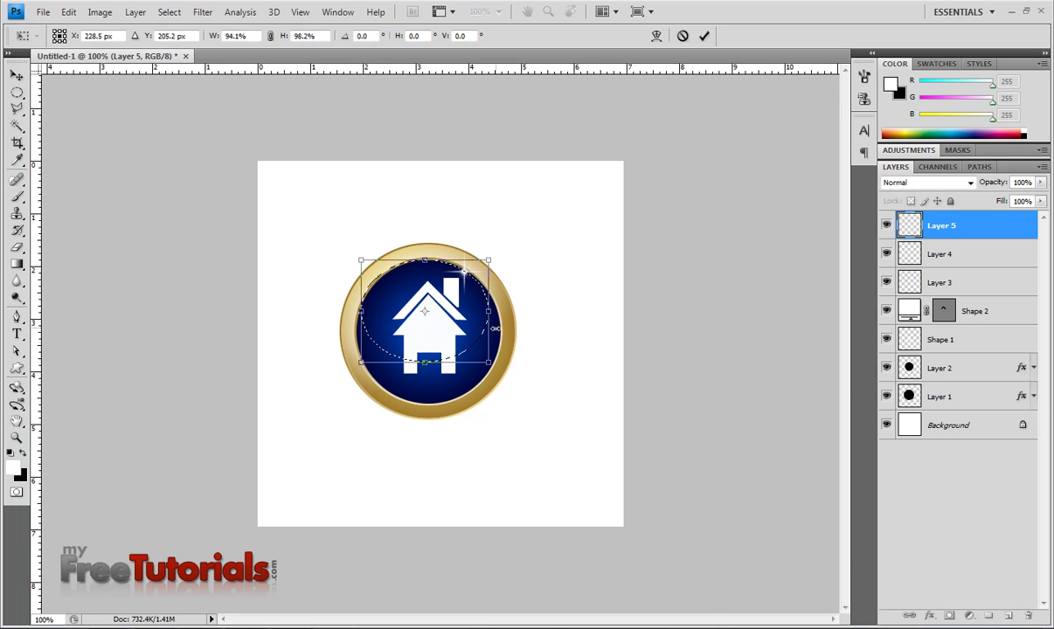
{"action": "key", "text": "Return"}
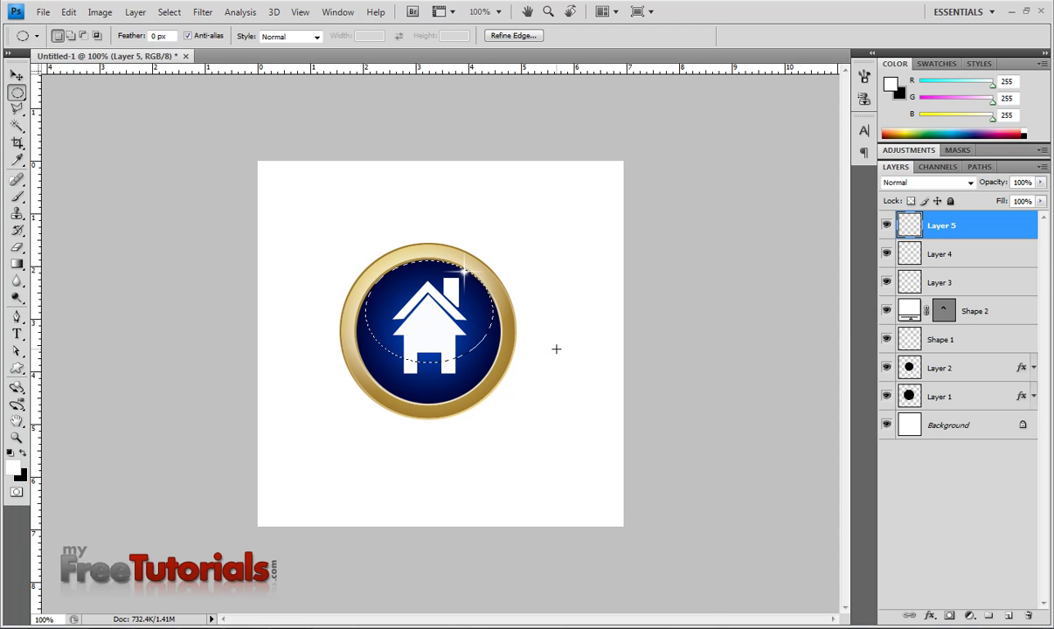
Fill the oval with a downward white-to-transparent gradient, deselect, and set opacity to 74%
{"action": "left_click", "coordinate": [18, 262]}
{"action": "left_click_drag", "start_coordinate": [430, 266], "coordinate": [428, 349]}
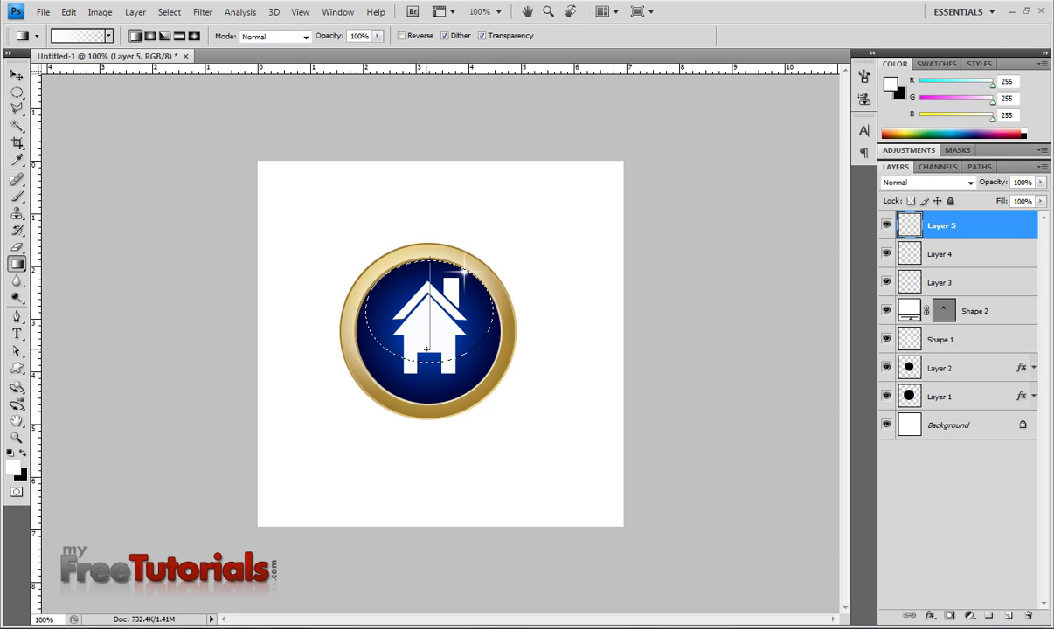
{"action": "left_click_drag", "start_coordinate": [427, 350], "coordinate": [426, 387]}
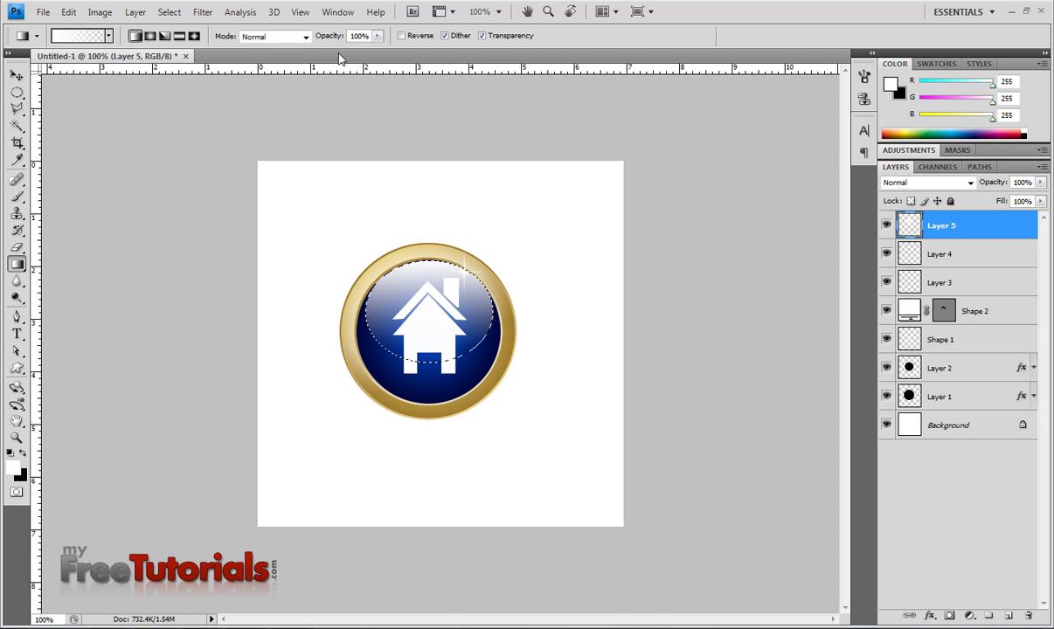
{"action": "left_click", "coordinate": [168, 11]}
{"action": "left_click", "coordinate": [179, 42]}
{"action": "mouse_move", "coordinate": [985, 183]}
{"action": "left_mouse_down"}
{"action": "mouse_move", "coordinate": [926, 178]}
{"action": "mouse_move", "coordinate": [984, 190]}
{"action": "left_mouse_up"}
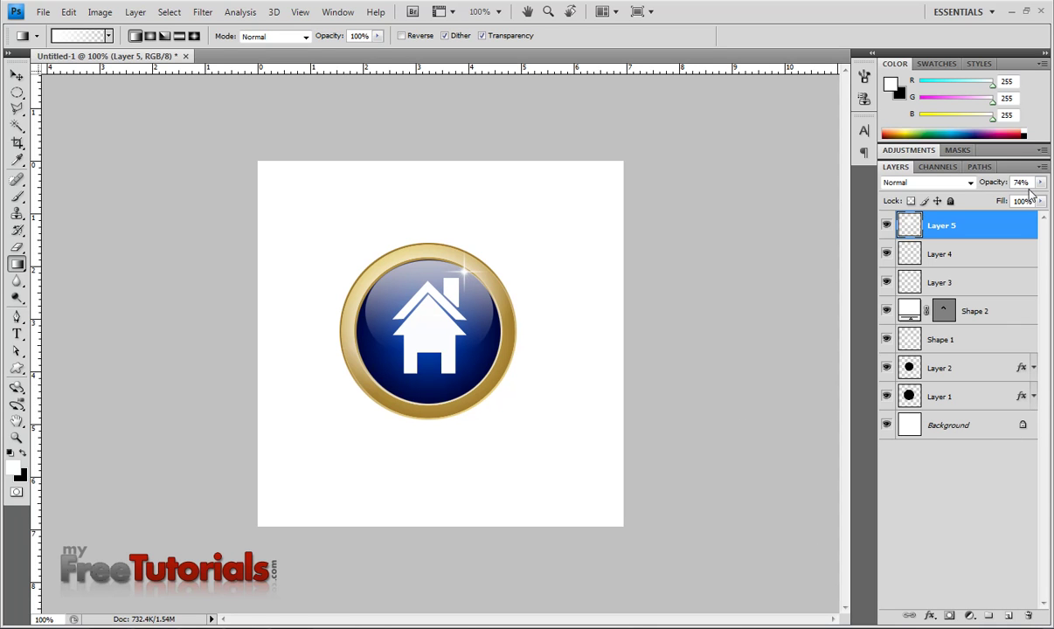
Add Layer 6 and set the foreground colour to light blue #68d1ff
{"action": "left_click", "coordinate": [1041, 166]}
{"action": "left_click", "coordinate": [909, 176]}
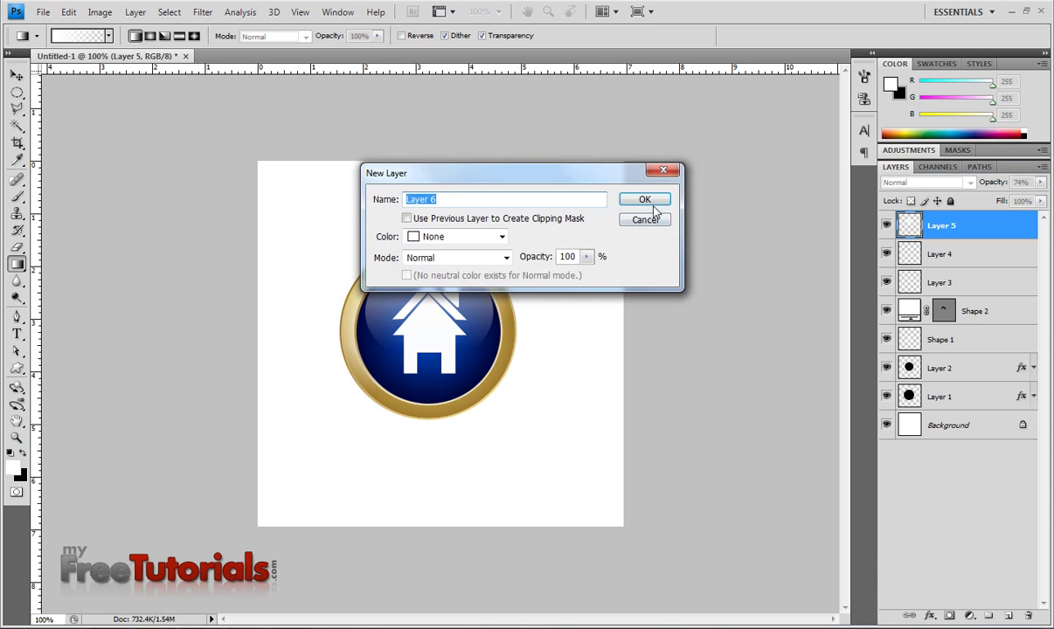
{"action": "left_click", "coordinate": [629, 200]}
{"action": "left_click", "coordinate": [22, 454]}
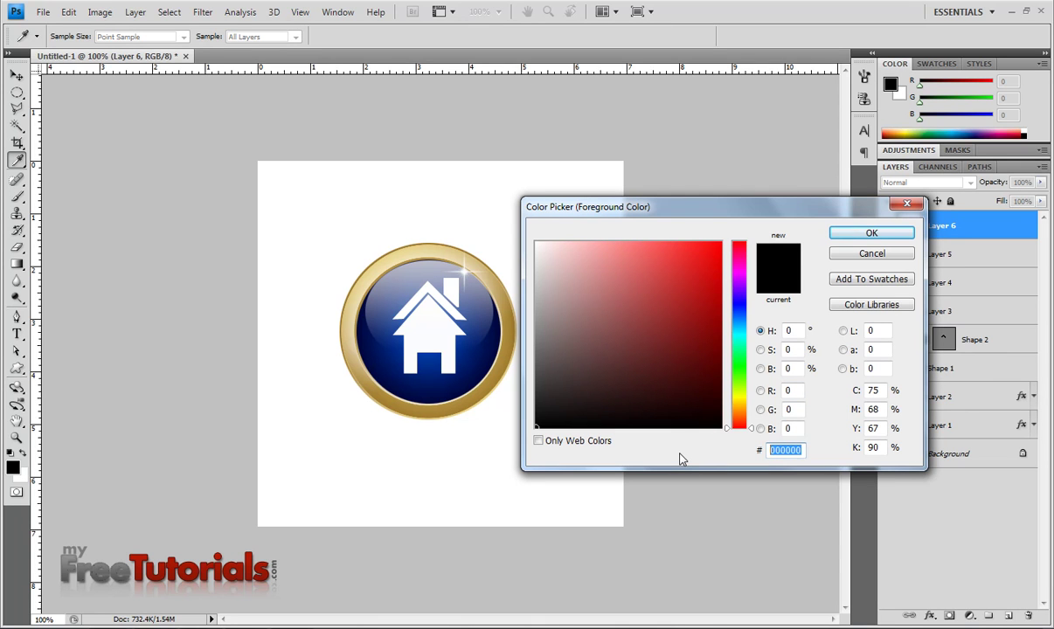
{"action": "type", "text": "68d"}
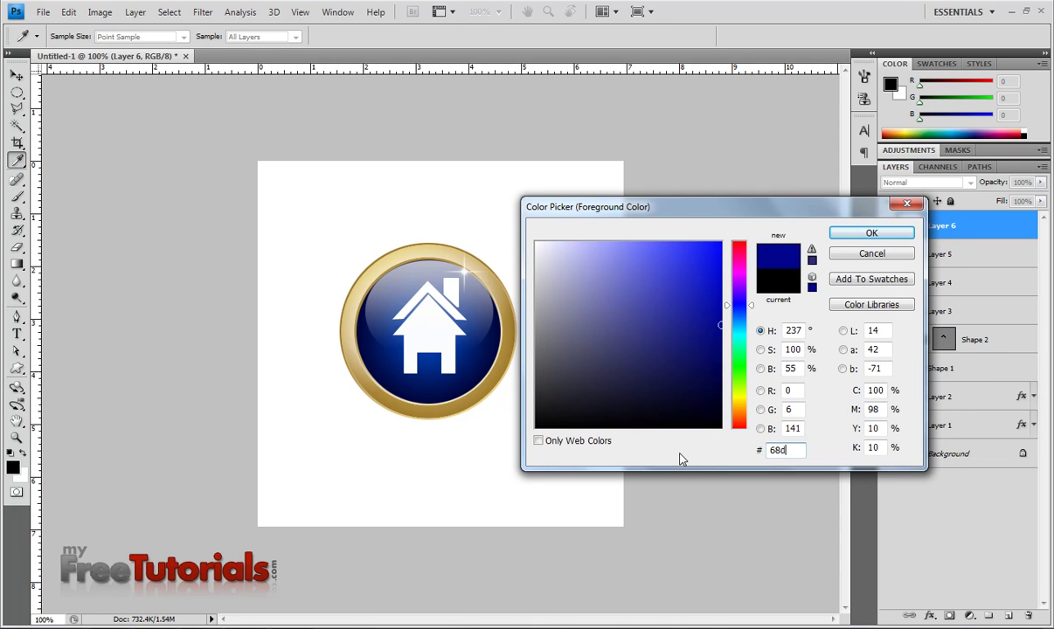
{"action": "type", "text": "1f"}
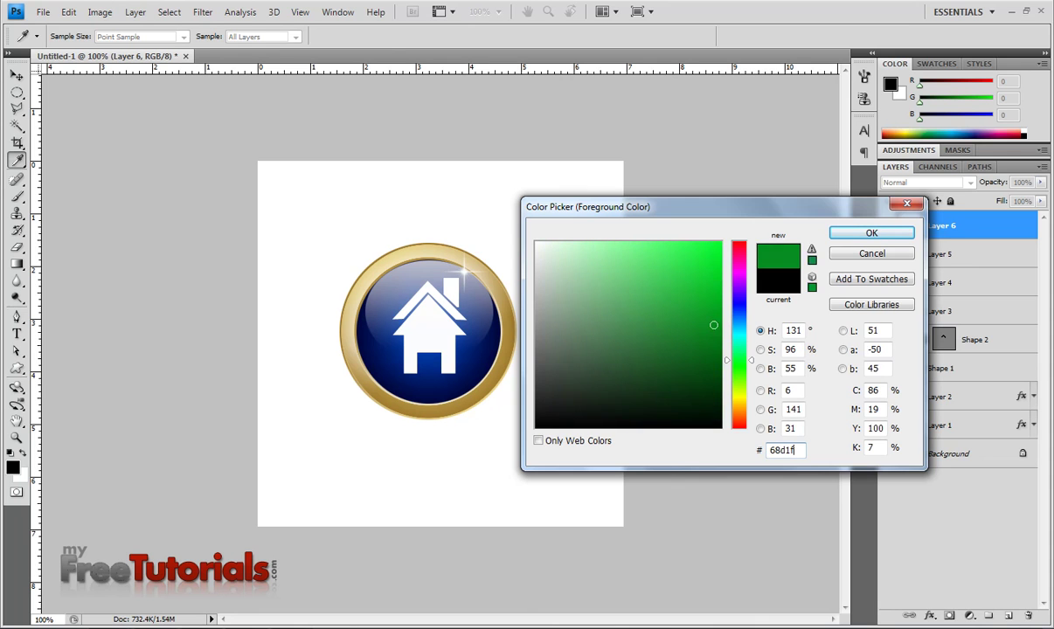
{"action": "type", "text": "f"}
{"action": "key", "text": "Return"}
{"action": "key", "text": "g"}
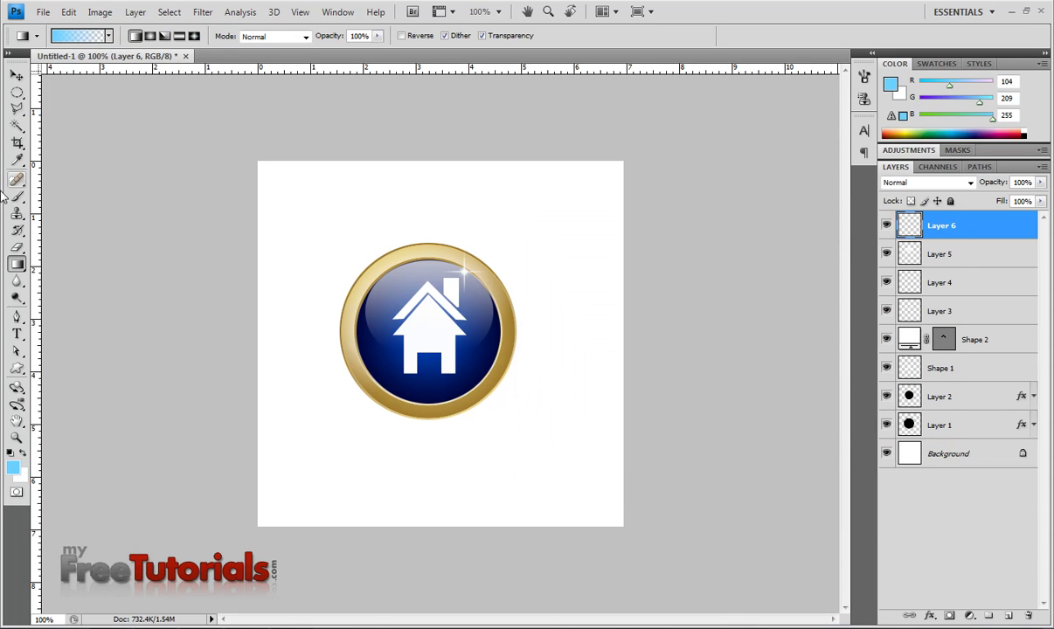
Select the Brush tool with the 65 px soft round preset
{"action": "left_click", "coordinate": [19, 161]}
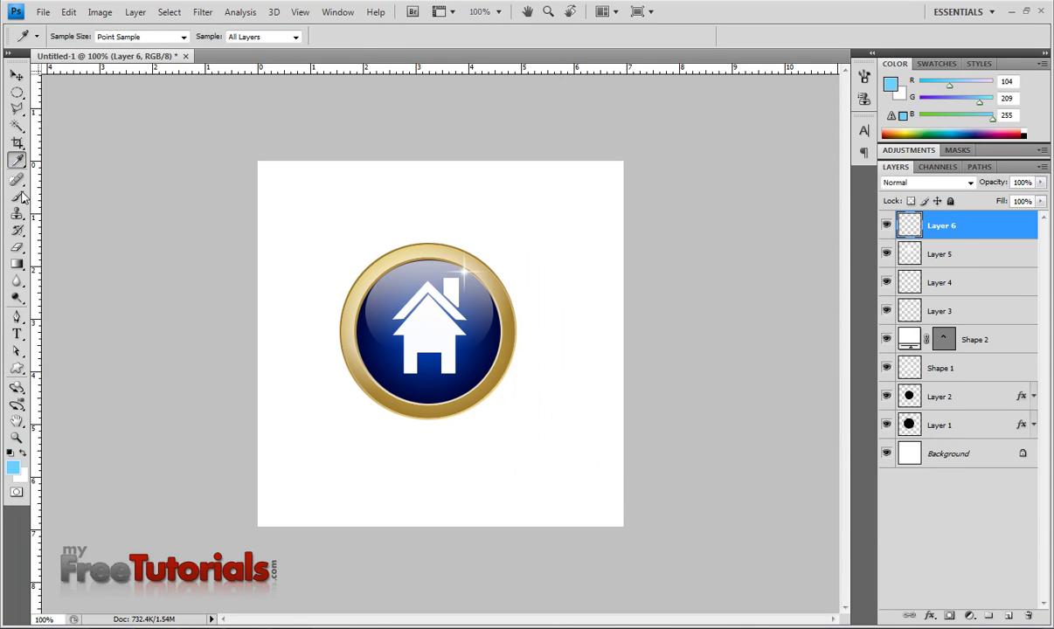
{"action": "left_click", "coordinate": [17, 195]}
{"action": "left_click", "coordinate": [102, 36]}
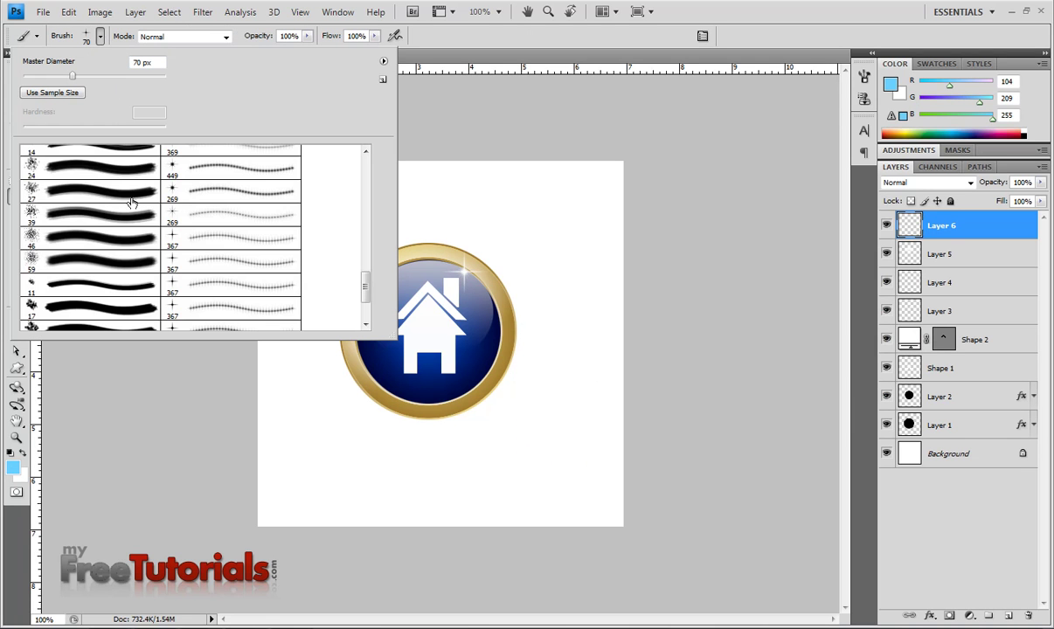
{"action": "scroll", "coordinate": [113, 197], "scroll_direction": "up", "scroll_amount": 1}
{"action": "scroll", "coordinate": [111, 200], "scroll_direction": "up", "scroll_amount": 1}
{"action": "scroll", "coordinate": [110, 200], "scroll_direction": "up", "scroll_amount": 2}
{"action": "scroll", "coordinate": [106, 205], "scroll_direction": "up", "scroll_amount": 1}
{"action": "double_click", "coordinate": [60, 192]}
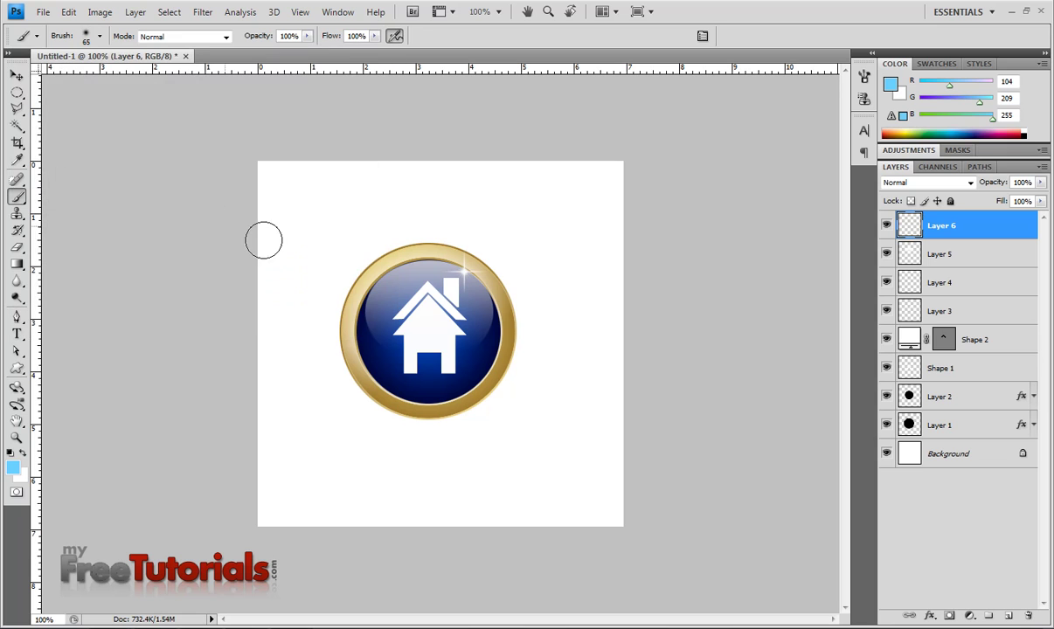
Dab a light-blue glow near the house door and fade Layer 6 to 65% opacity
{"action": "left_click", "coordinate": [395, 373]}
{"action": "key", "text": "ctrl+z"}
{"action": "left_click", "coordinate": [403, 376]}
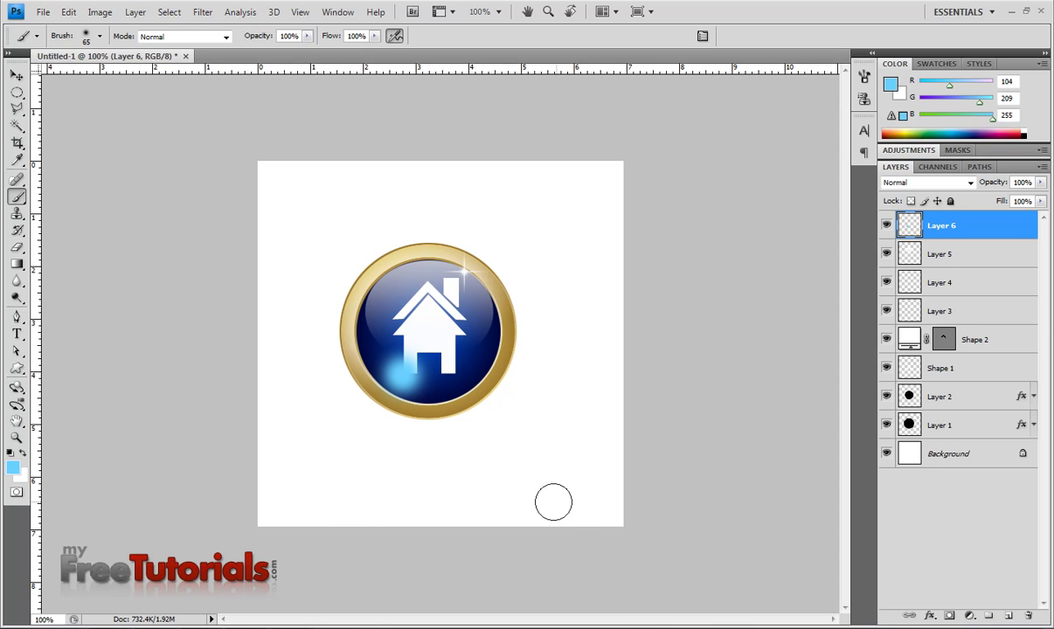
{"action": "left_click_drag", "start_coordinate": [994, 182], "coordinate": [975, 187]}
With the Move tool, shift Layer 6's light-blue glow a few pixels upward
{"action": "key", "text": "v"}
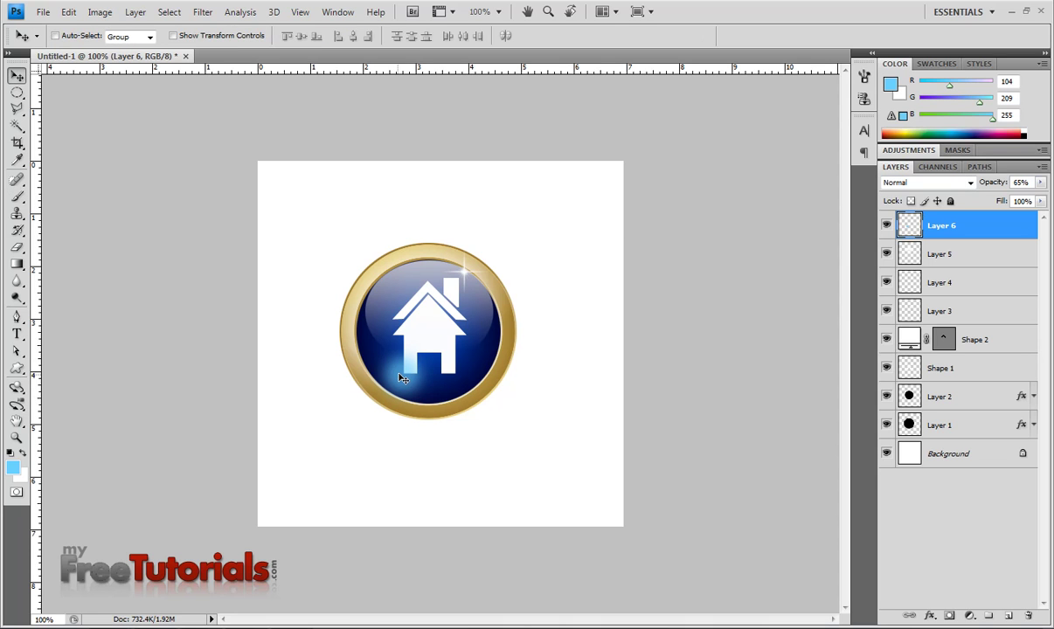
{"action": "left_click_drag", "start_coordinate": [402, 377], "coordinate": [401, 373]}
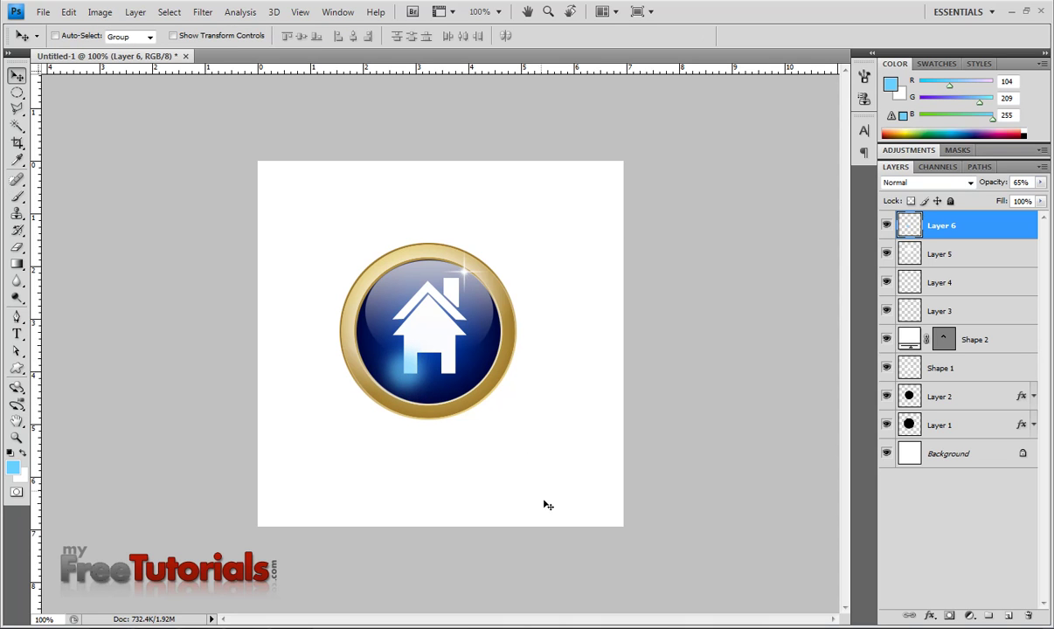